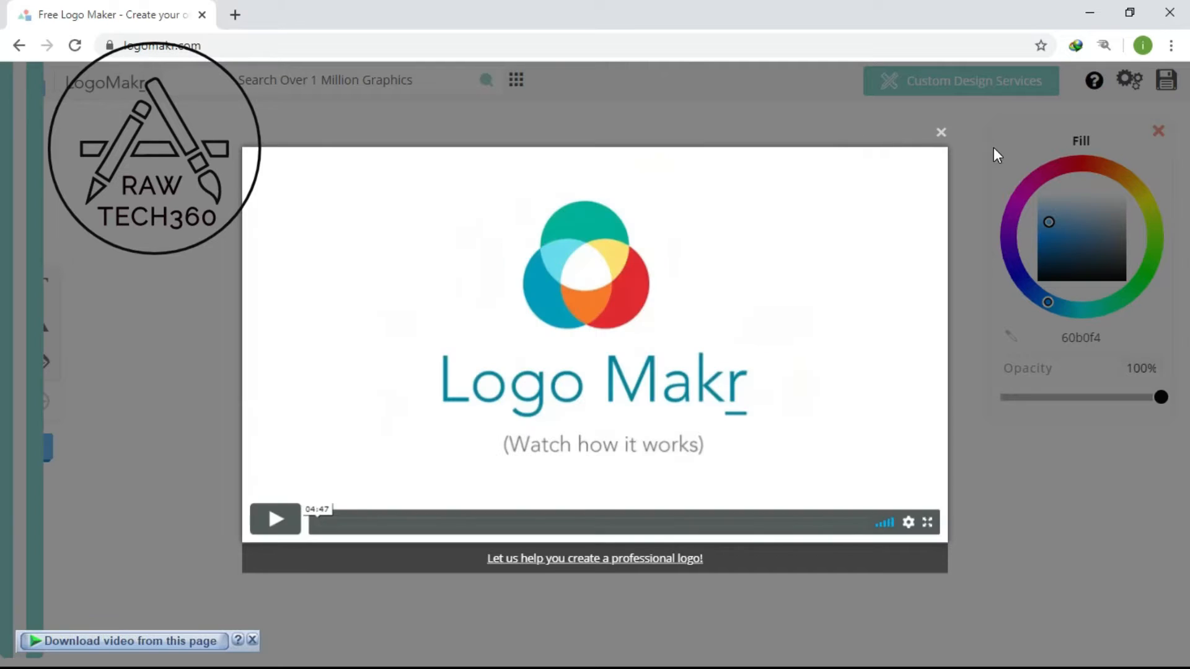
- Dismiss the intro video and the graphics tip, and search the graphics library for "technology"
click(941, 133)
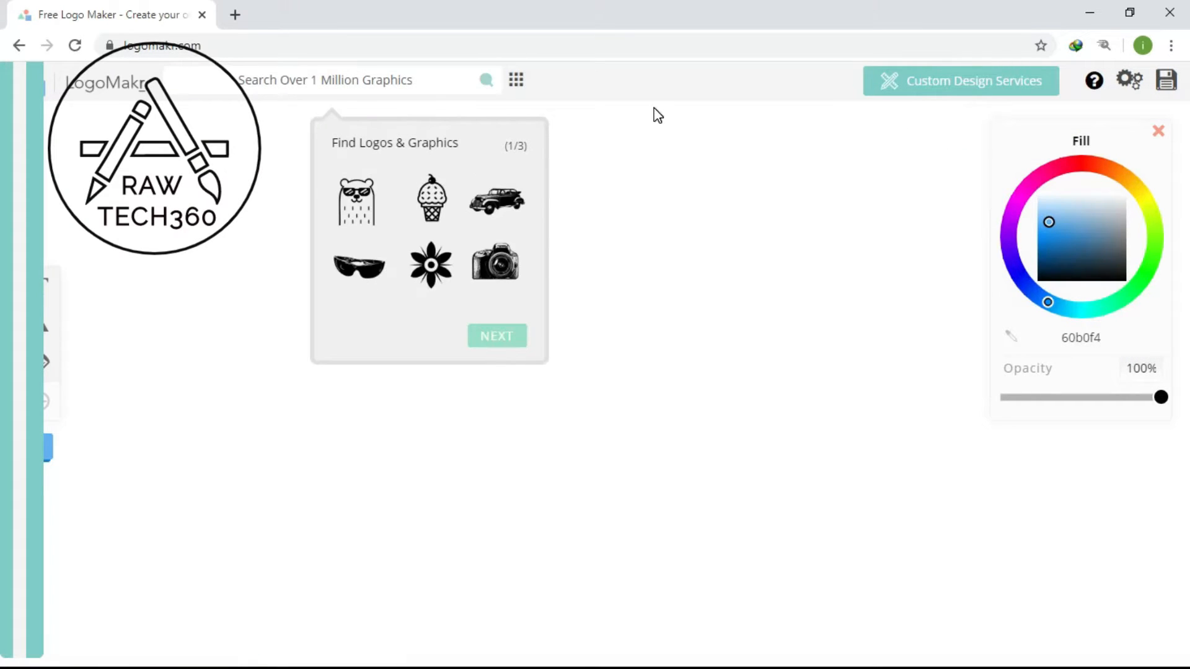
click(442, 77)
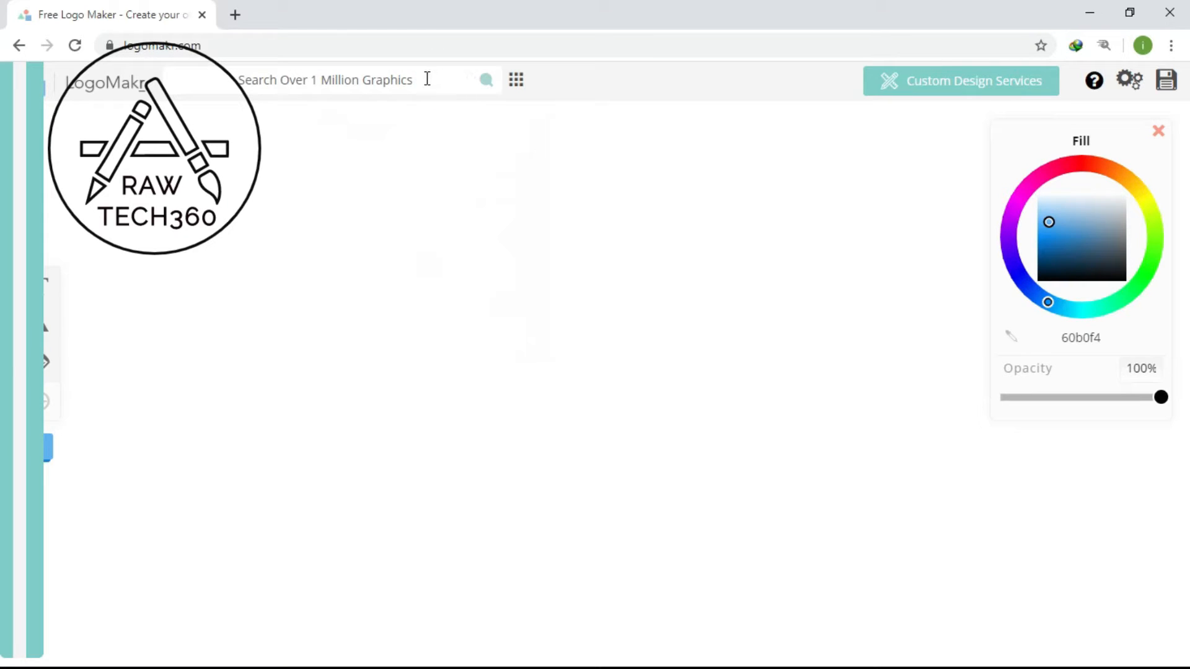
click(427, 78)
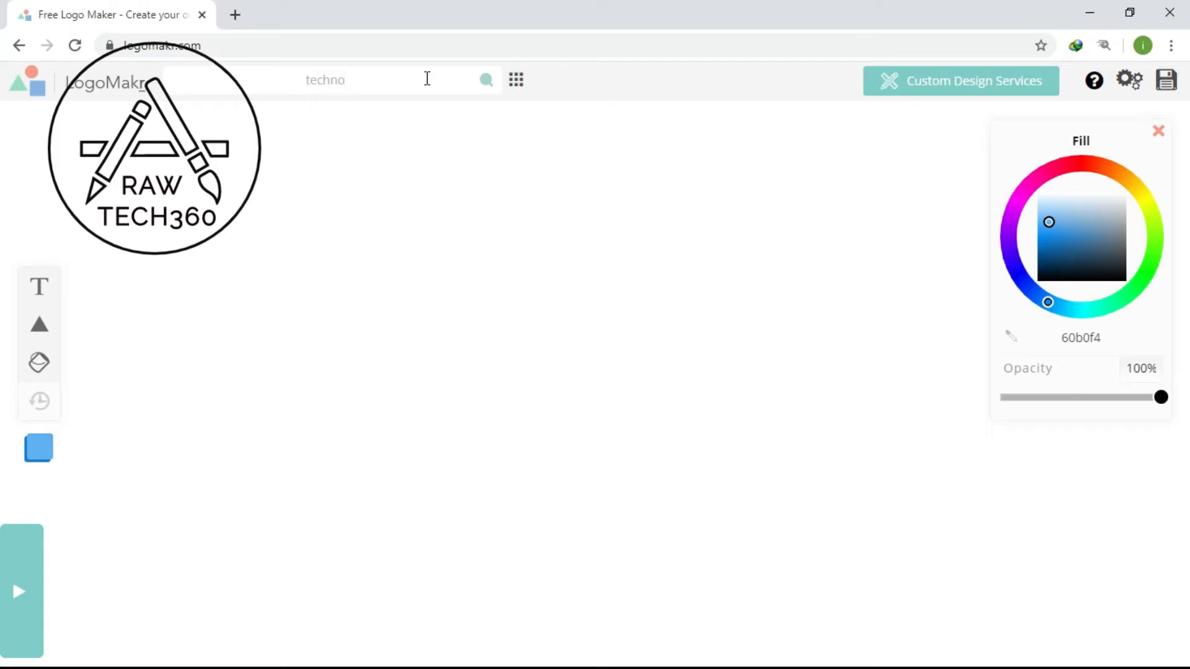
text(technology)
key(Return)
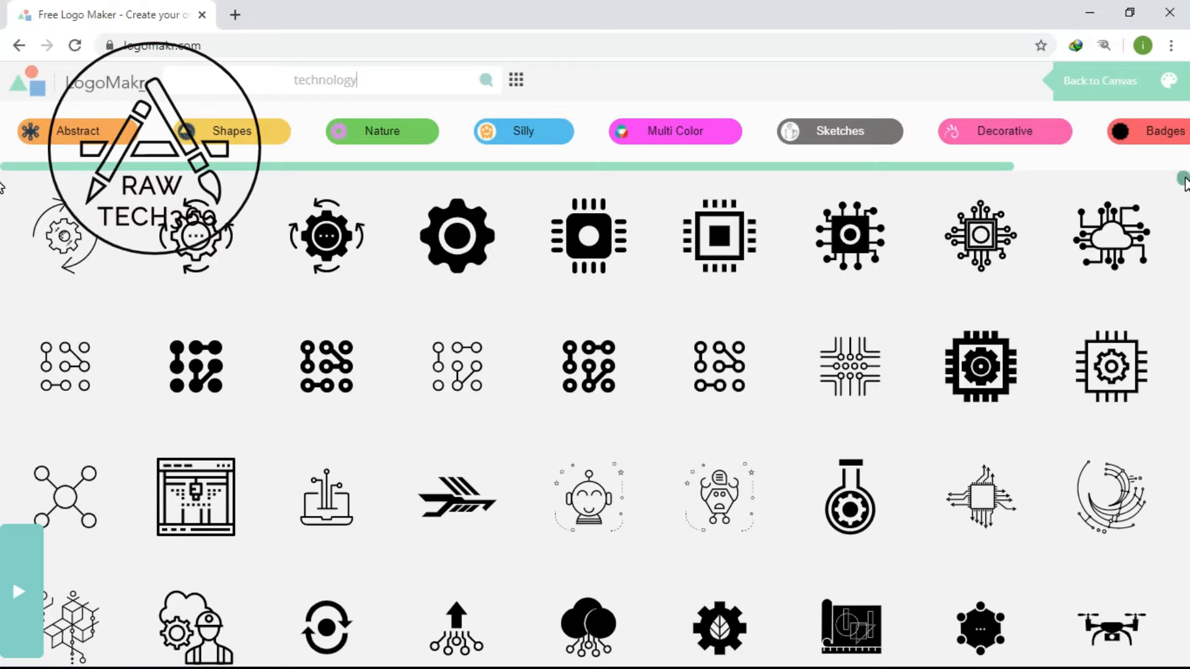
mouse_move(1185, 179)
mouse_down()
mouse_move(1185, 202)
mouse_move(1185, 180)
mouse_up()
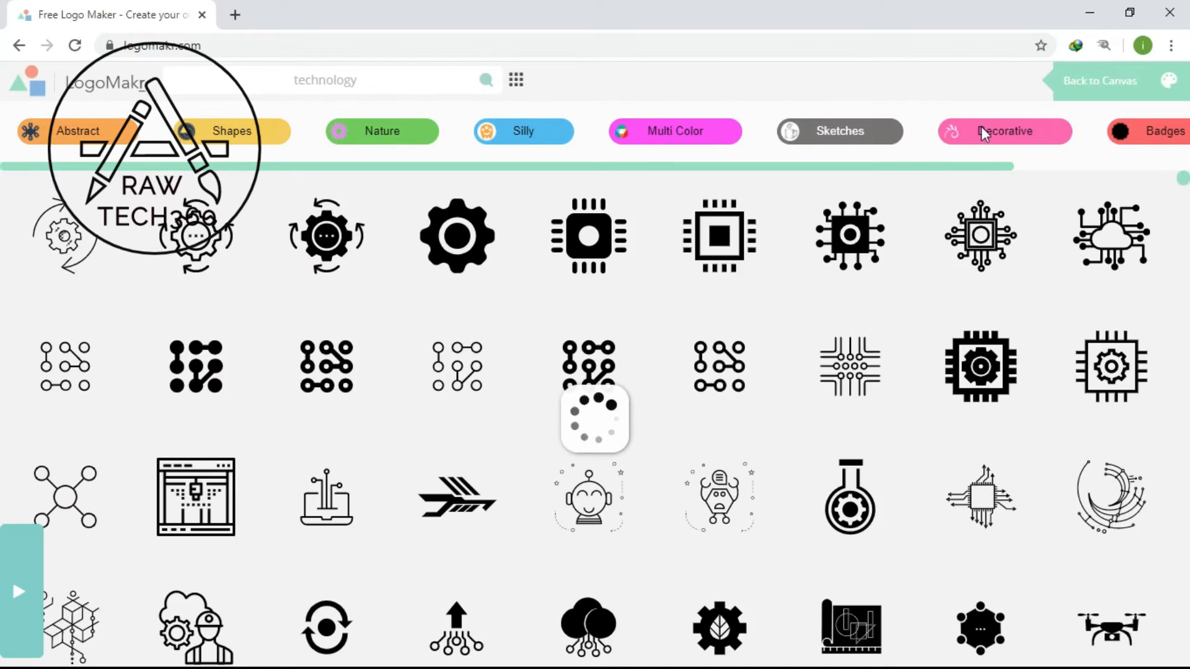
- Search the graphics library for "logo" instead of the previous term
click(418, 67)
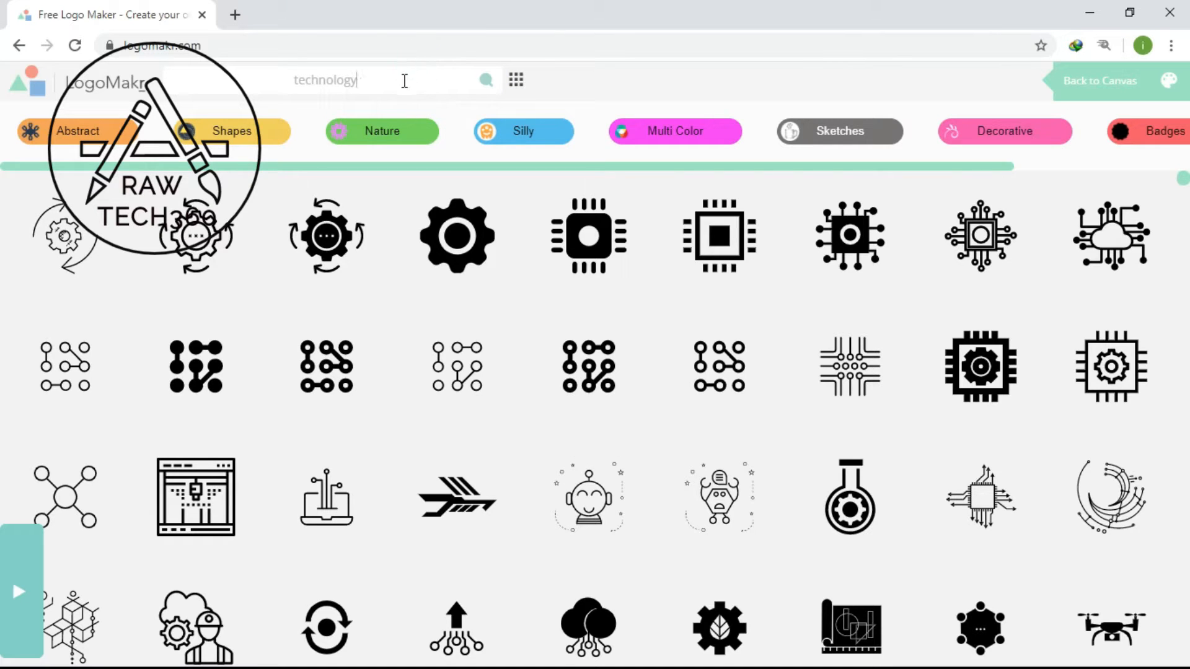
click(404, 81)
click(404, 81)
key(BackSpace)
key(BackSpace)
key(BackSpace)
key(BackSpace)
key(BackSpace)
key(BackSpace)
key(BackSpace)
key(BackSpace)
key(BackSpace)
key(BackSpace)
text(logo)
key(Return)
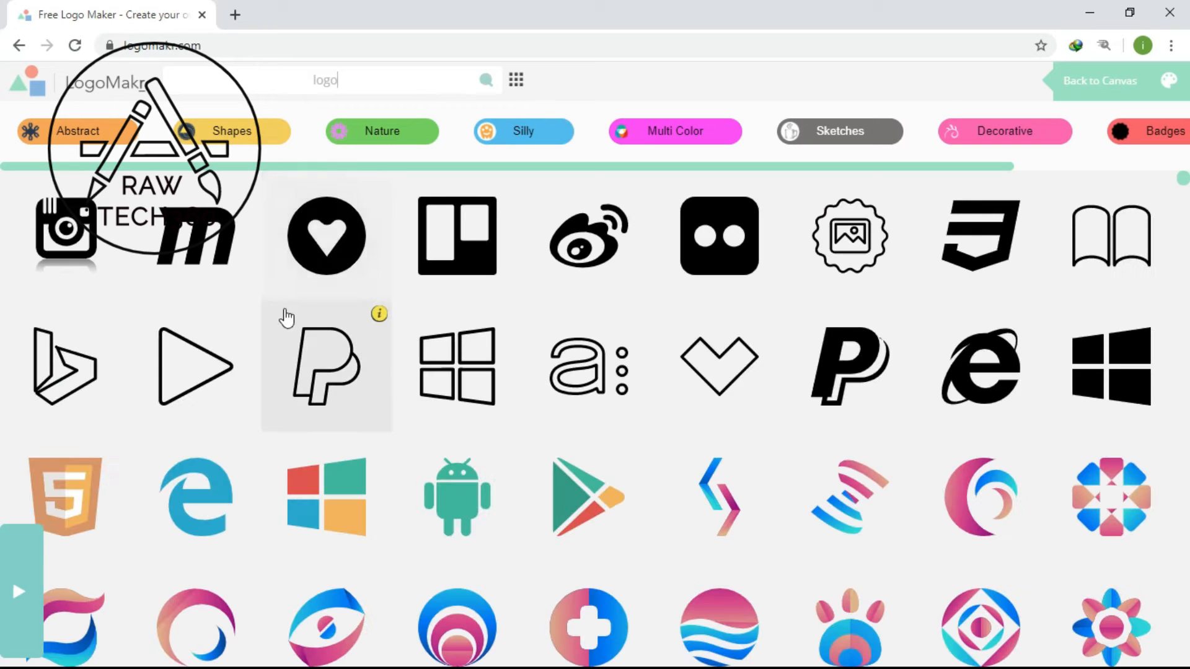
- Add the outlined play triangle graphic to the canvas and enlarge it toward its lower-right corner
click(210, 366)
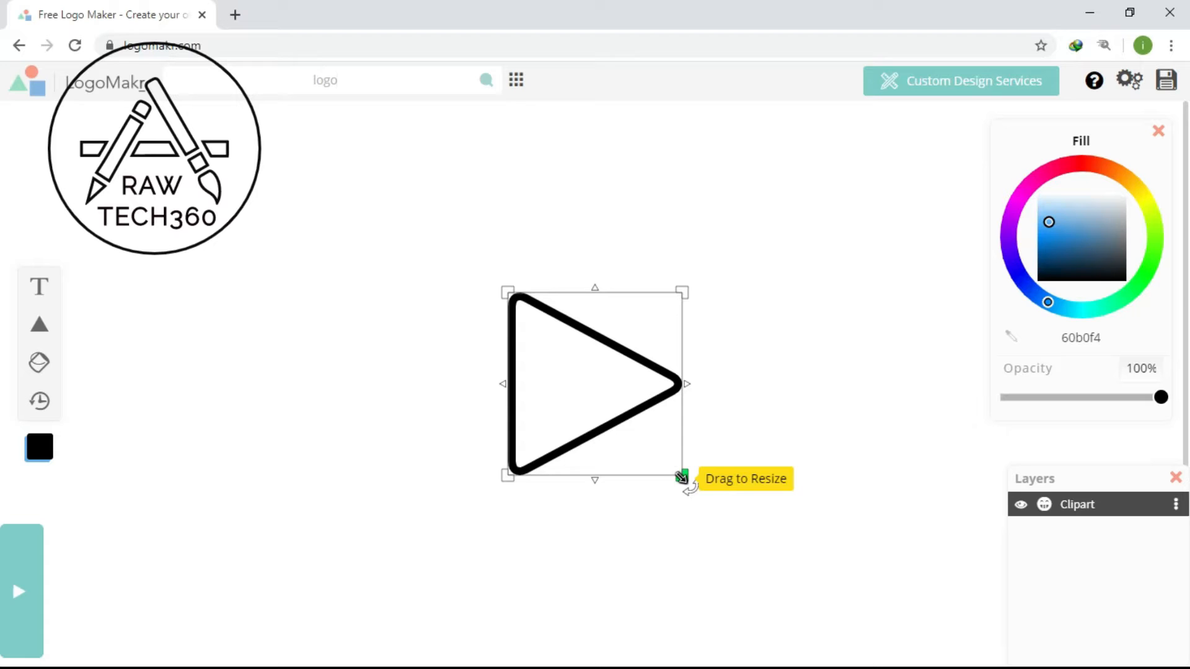
drag(682, 477, 745, 495)
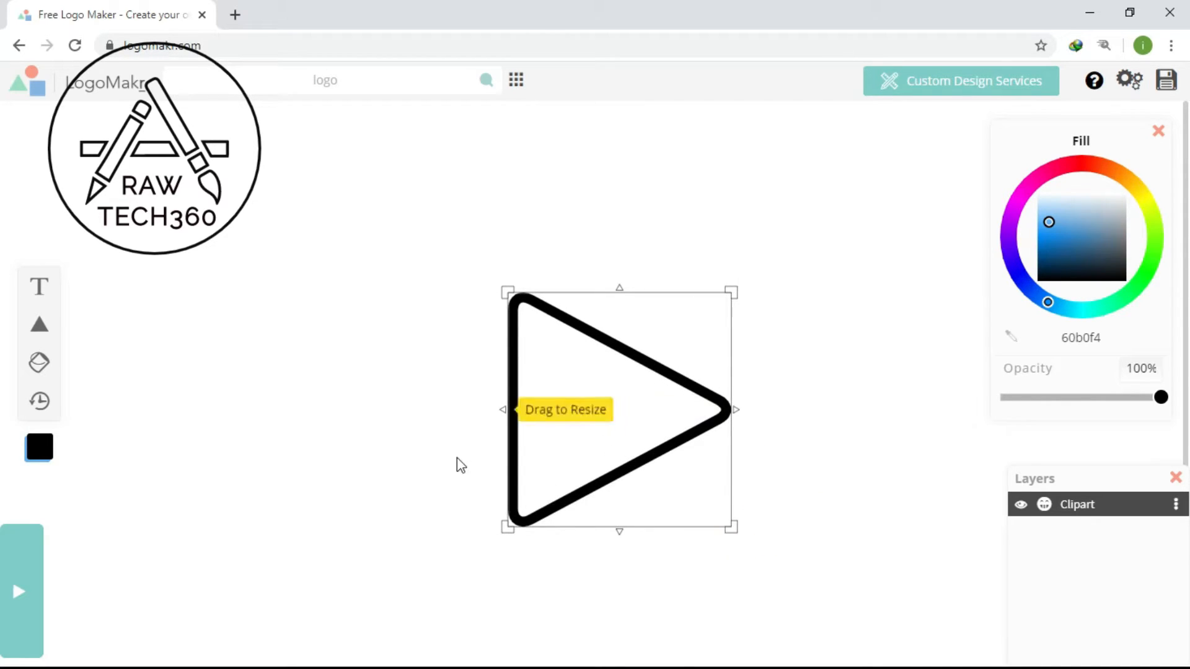
- Add a text object over the triangle and recolour the triangle's fill to pinkish red ff004e
click(49, 284)
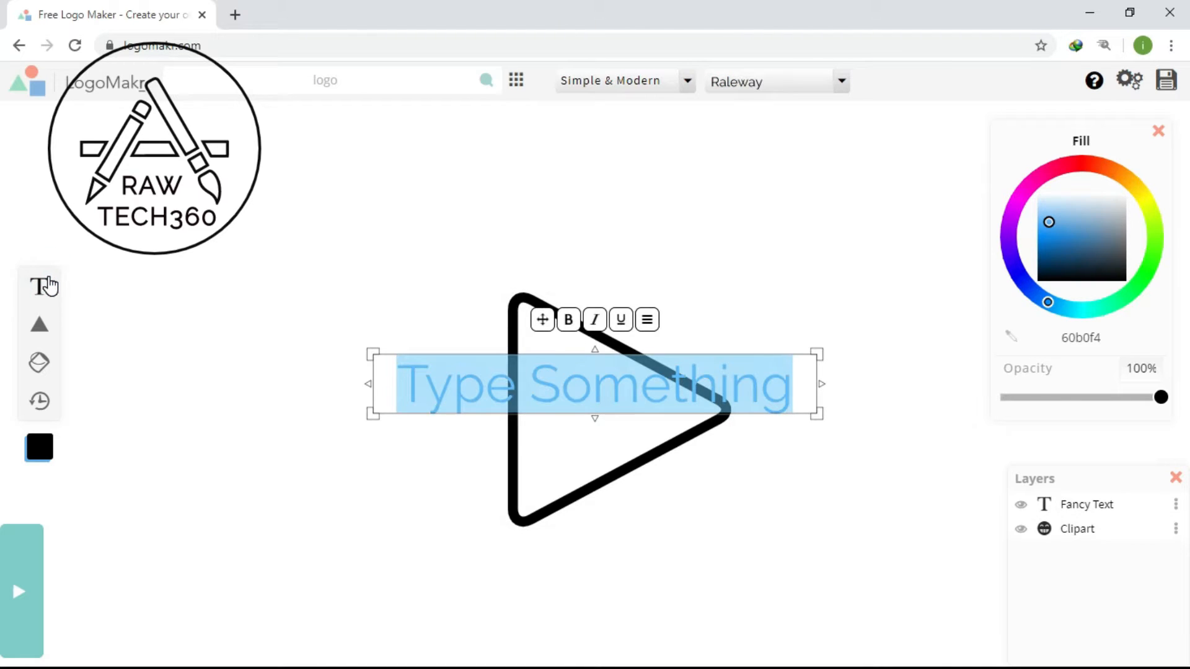
click(680, 457)
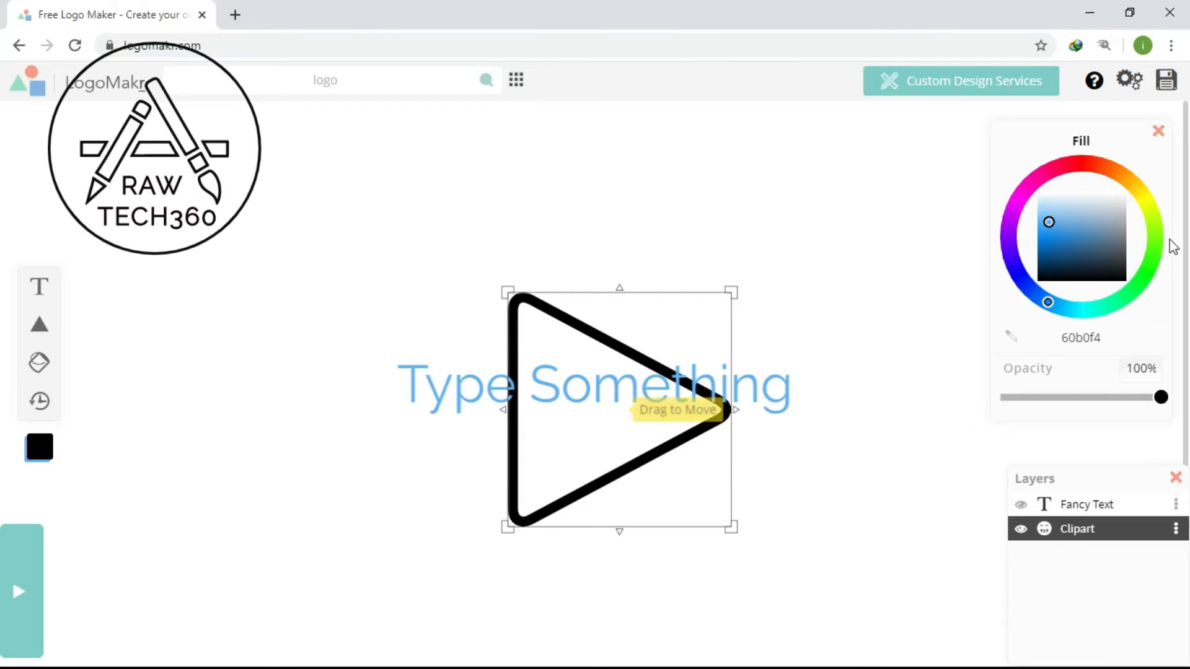
drag(1100, 185, 1011, 233)
click(1063, 169)
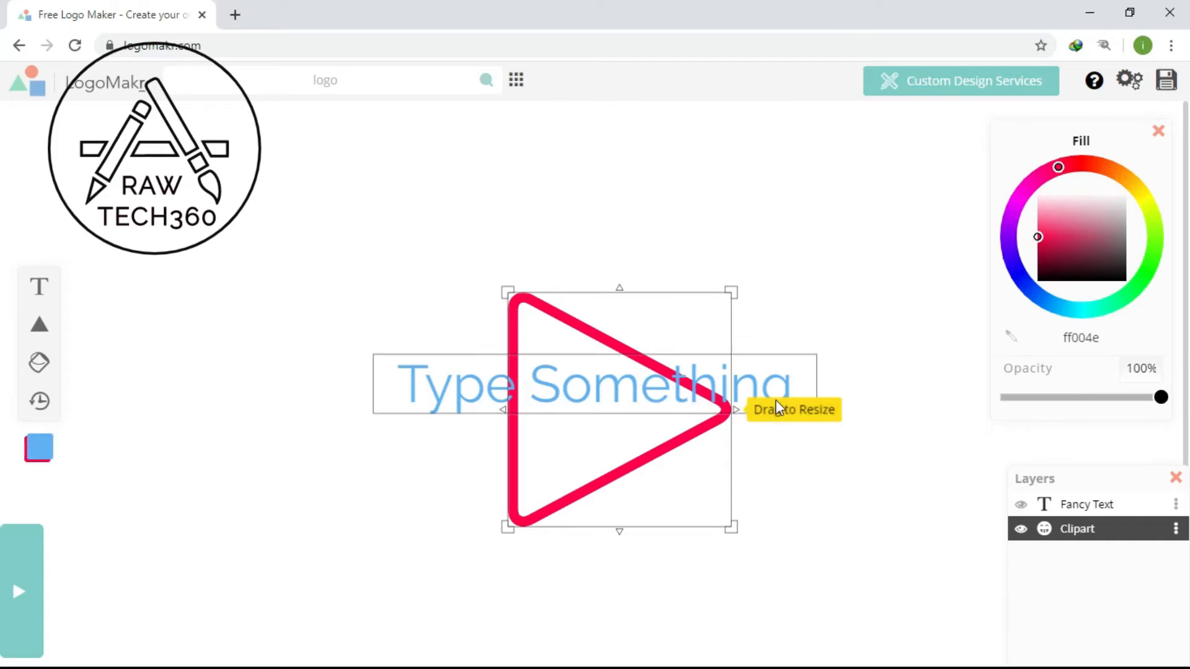
- Narrow and shift the placeholder text box so it wraps onto two lines across the play triangle
click(689, 397)
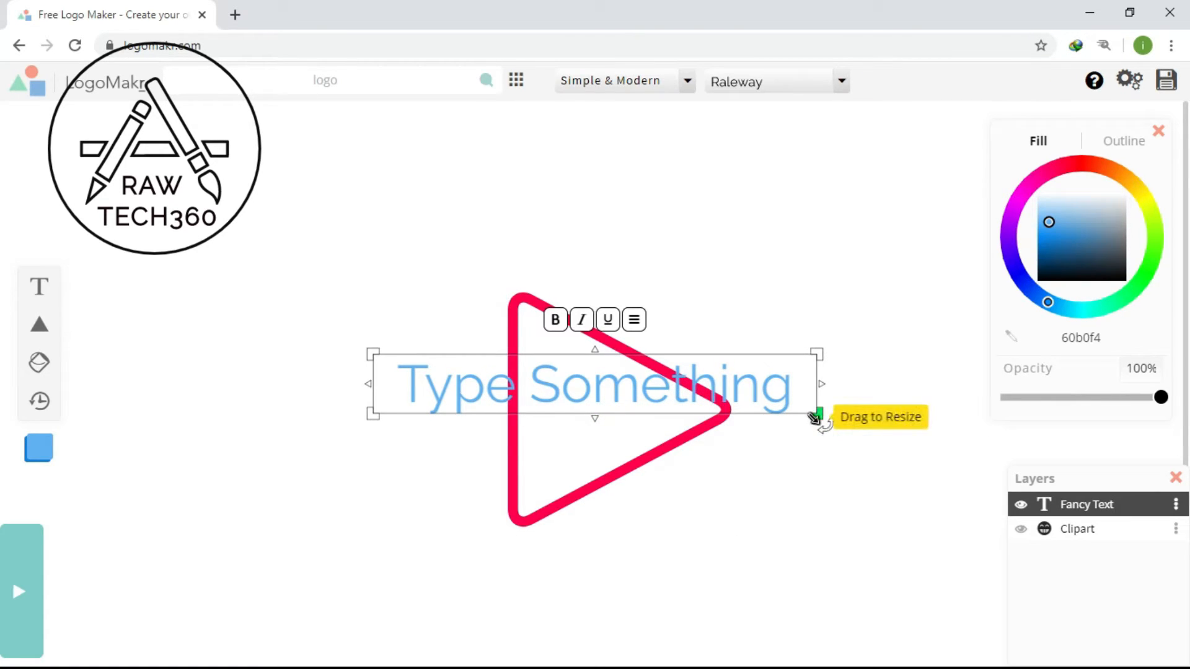
drag(815, 418, 713, 427)
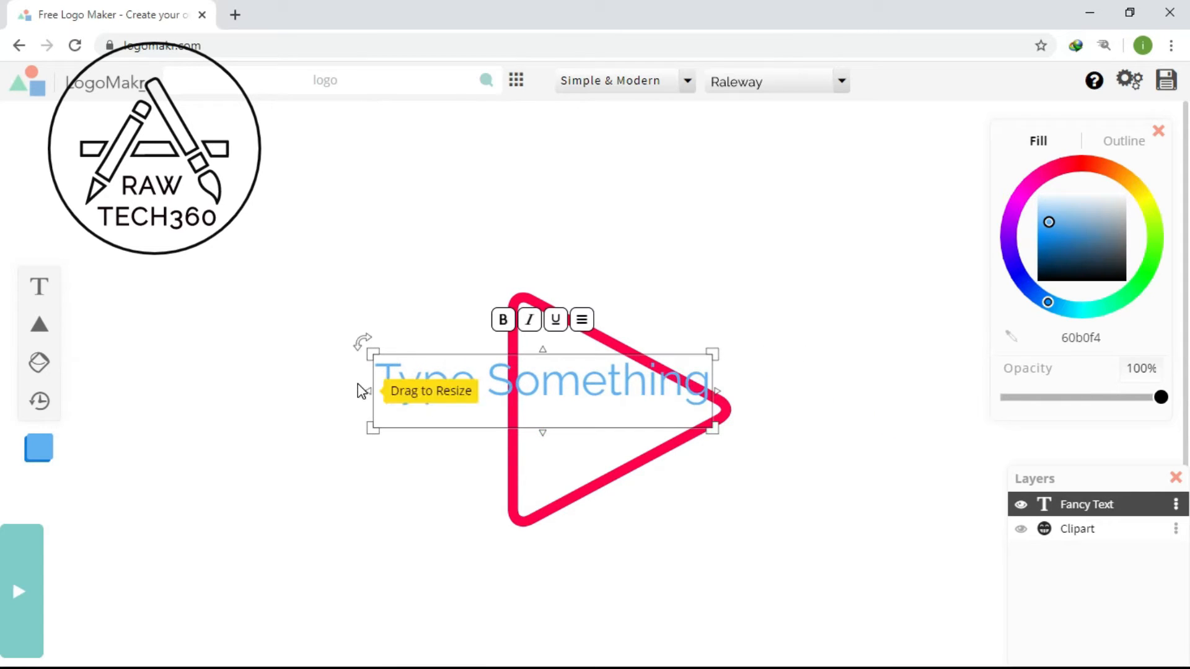
drag(373, 353, 485, 357)
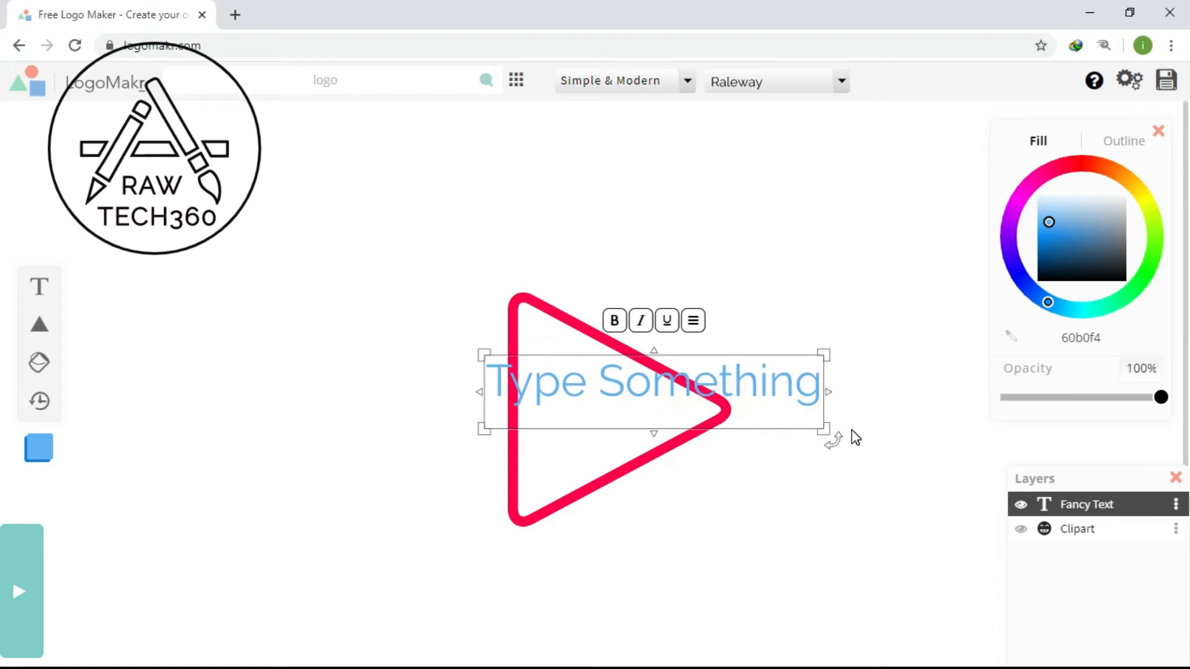
drag(824, 428, 716, 435)
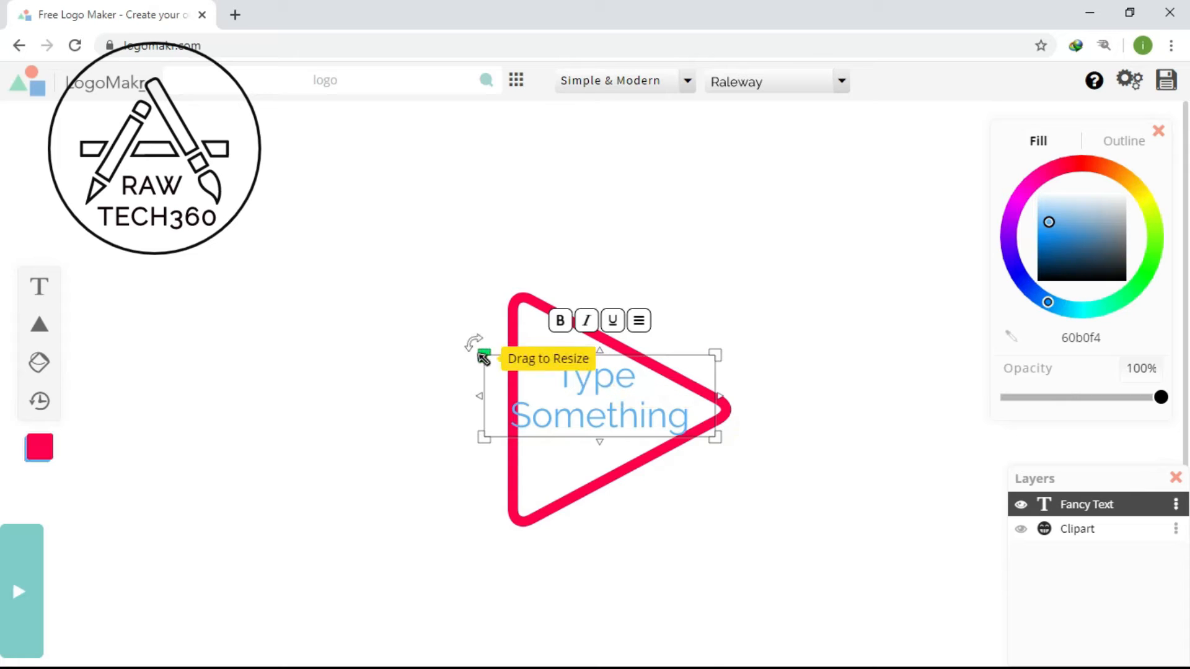
drag(483, 357, 500, 354)
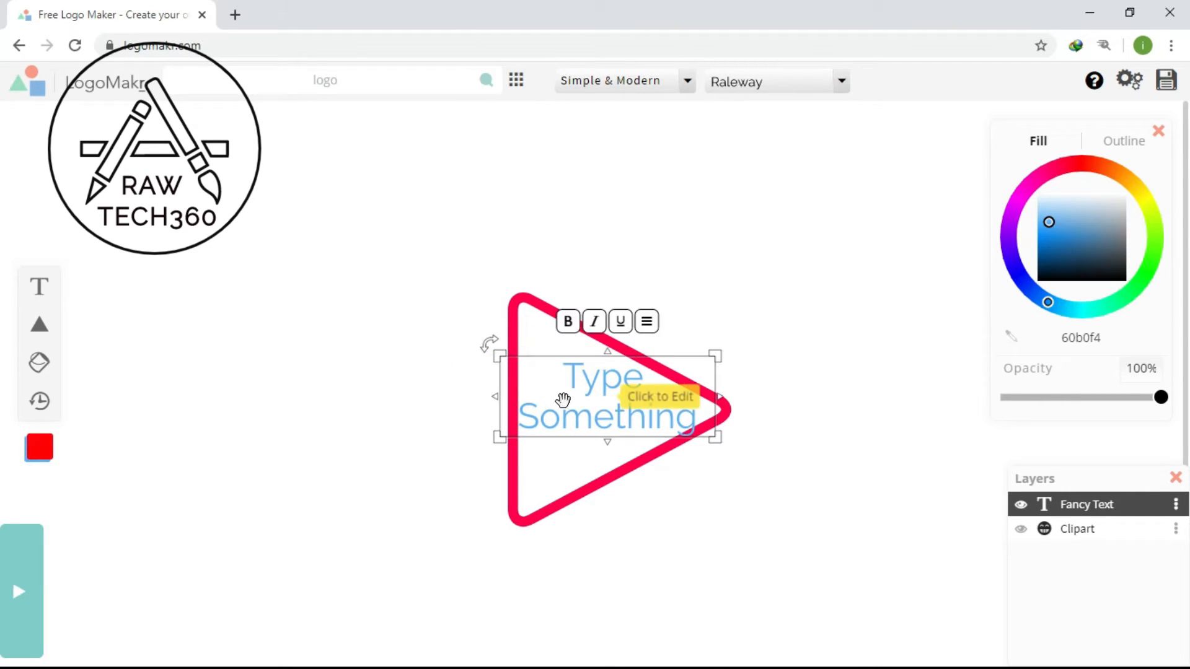
- Replace the placeholder text over the triangle with "your logo name"
click(711, 421)
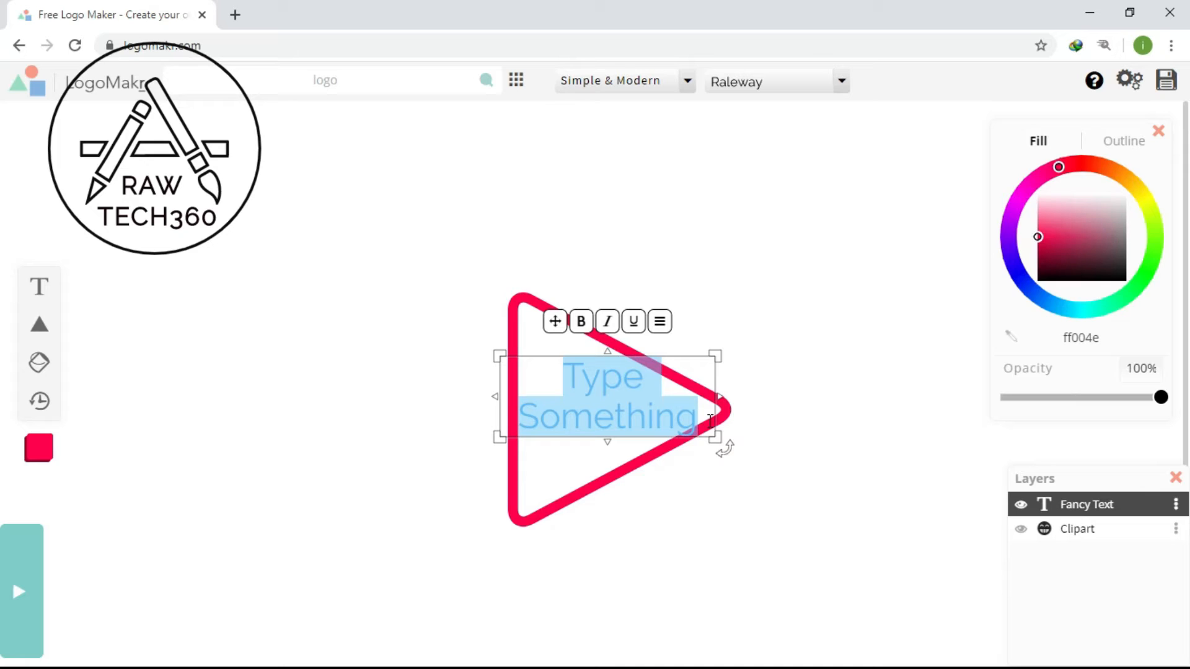
text(you )
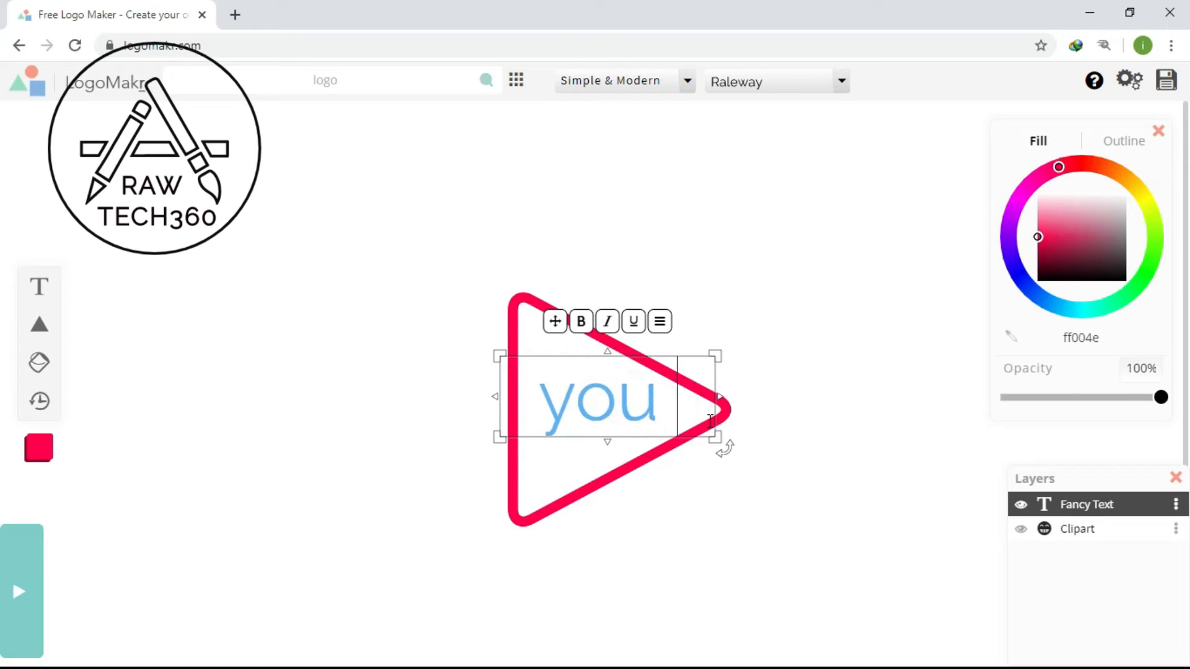
text(channel)
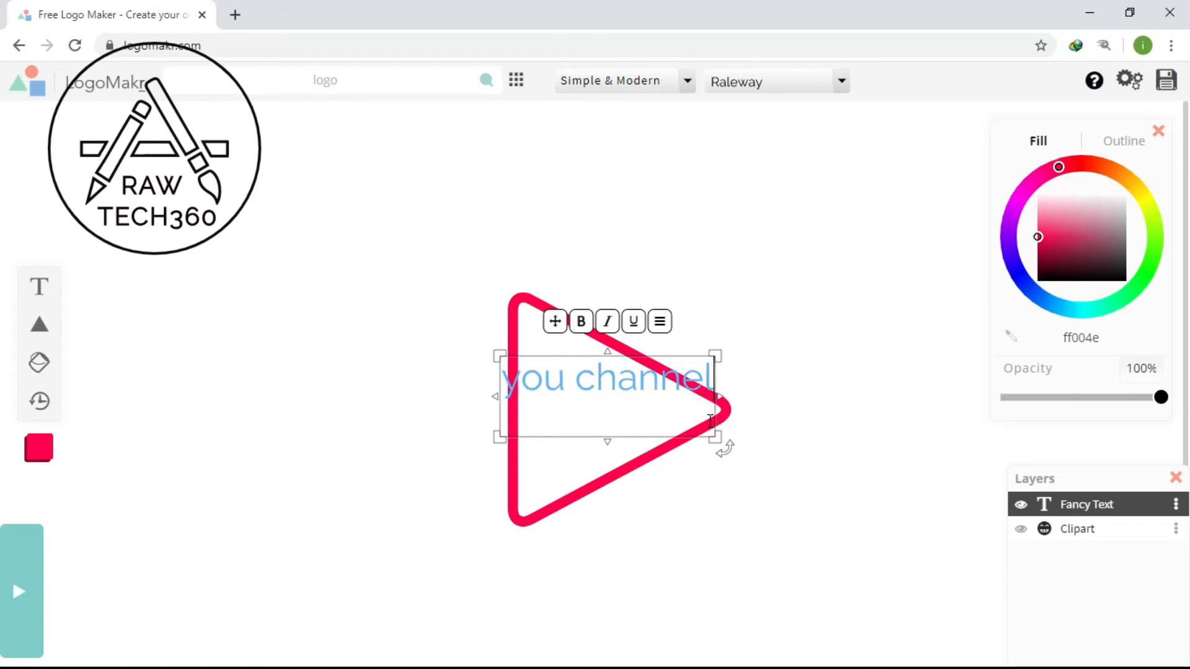
text( name)
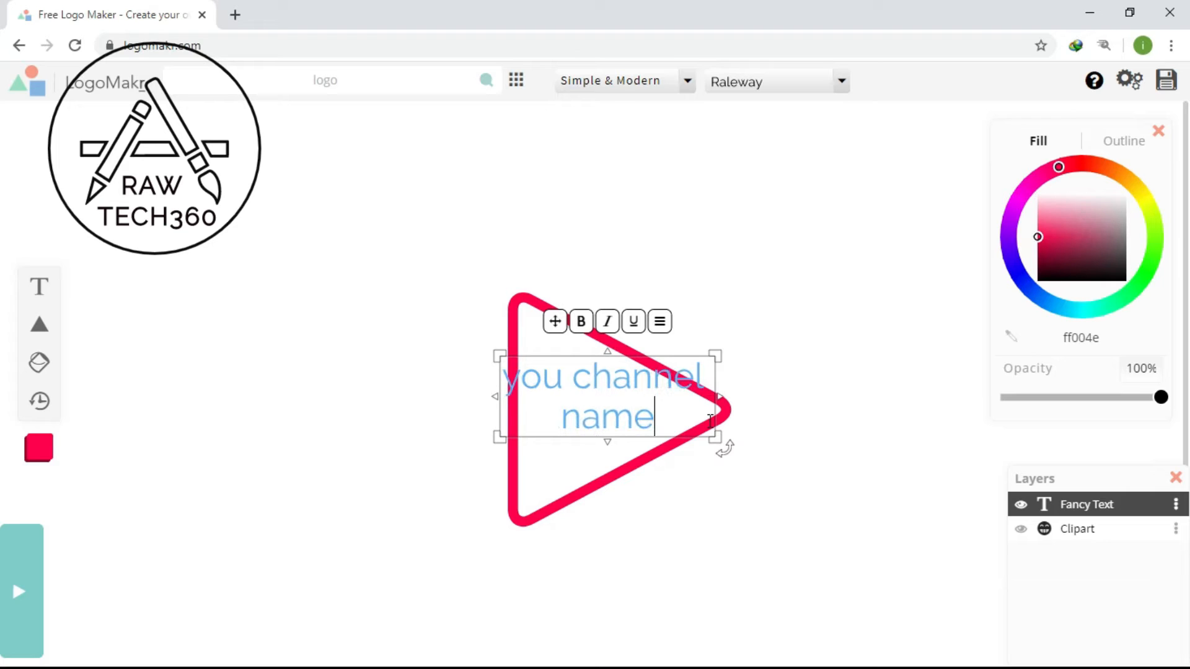
key(BackSpace)
key(BackSpace)
key(BackSpace)
key(BackSpace)
key(BackSpace)
key(BackSpace)
key(BackSpace)
key(BackSpace)
key(BackSpace)
key(BackSpace)
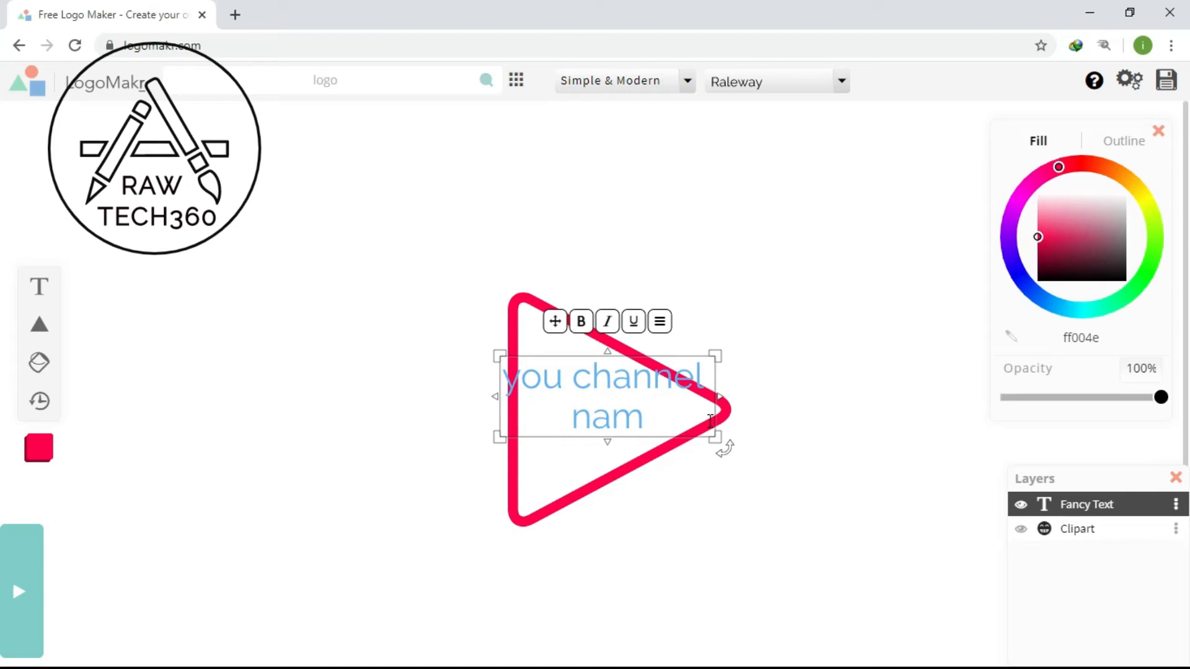
key(BackSpace)
key(BackSpace)
key(BackSpace)
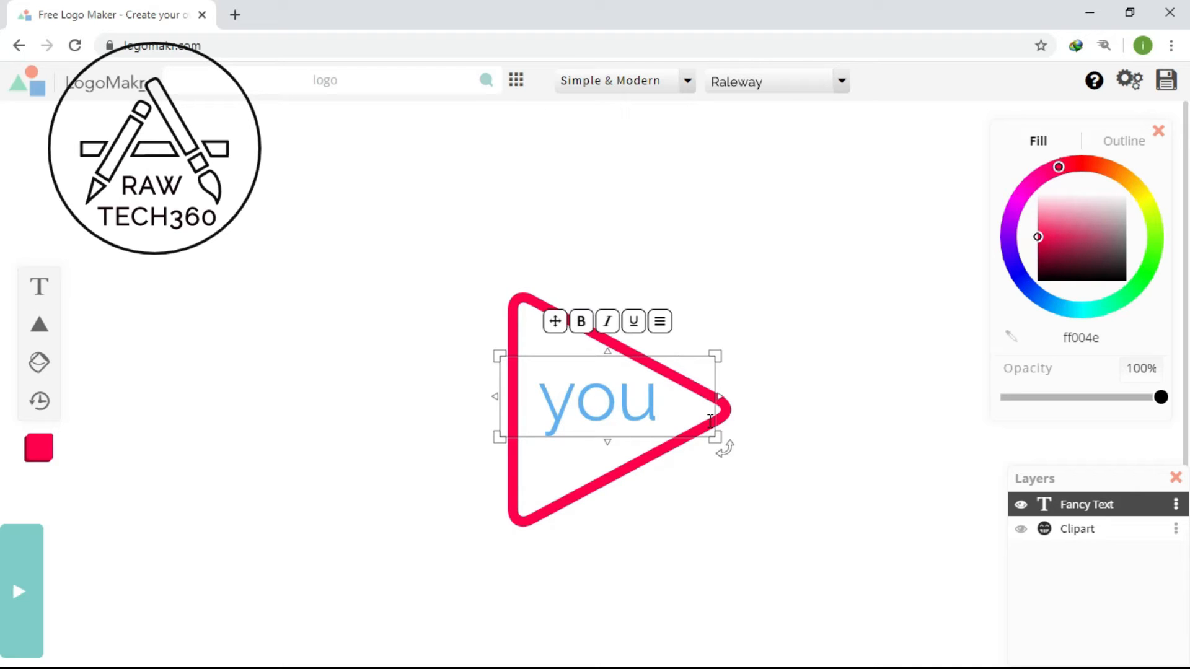
text(r lo)
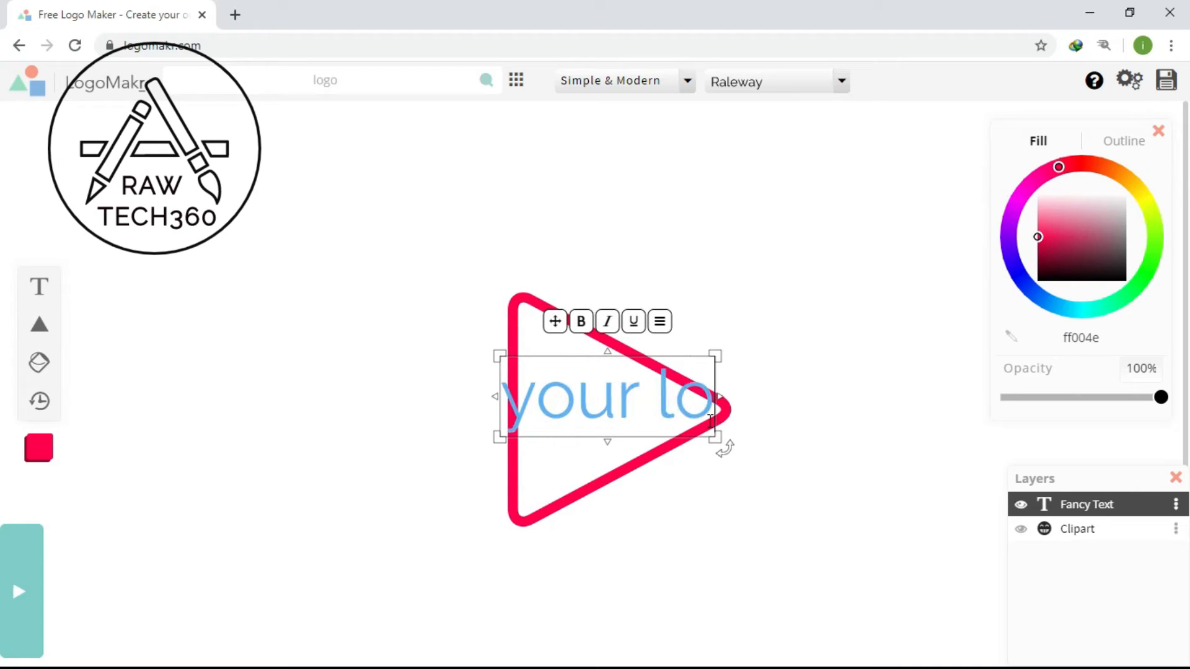
text(go nam)
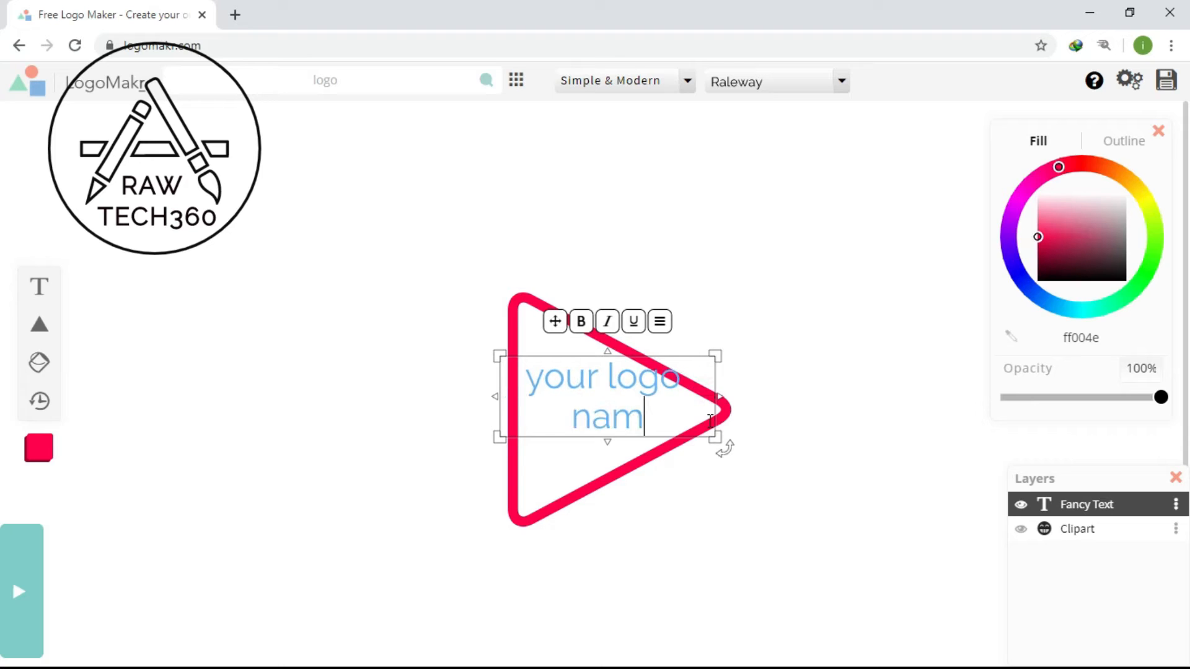
text(e)
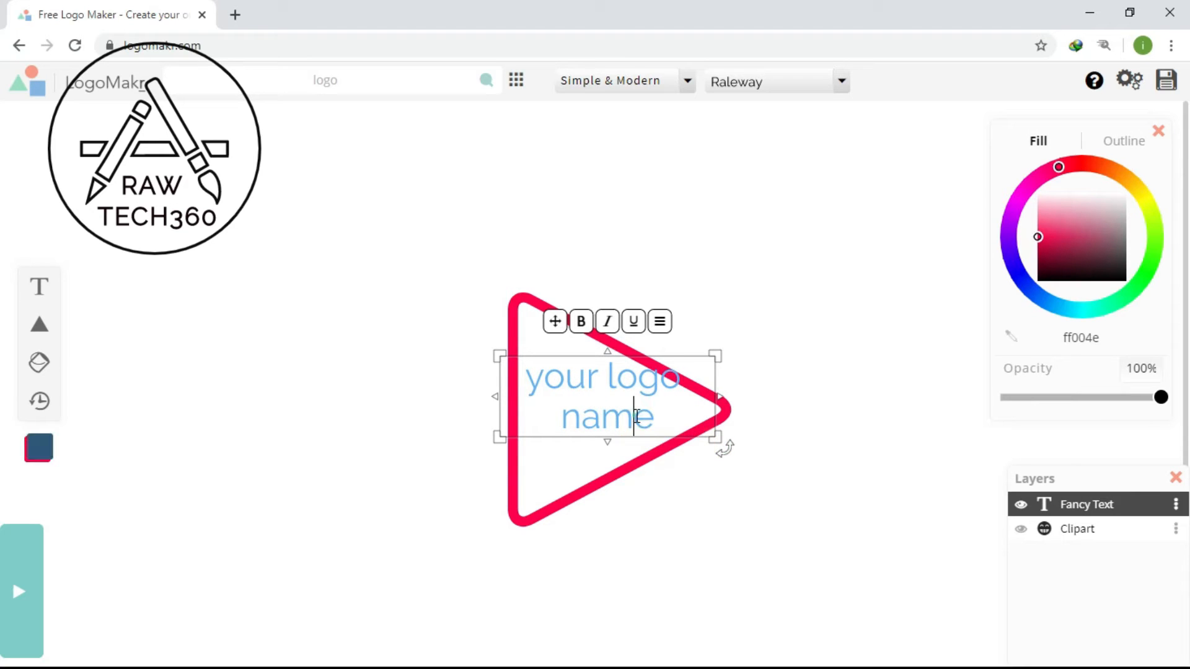
- Make the logo name text bold with 1.19em line height, 0.07em letter spacing and 0.03em word spacing
click(658, 325)
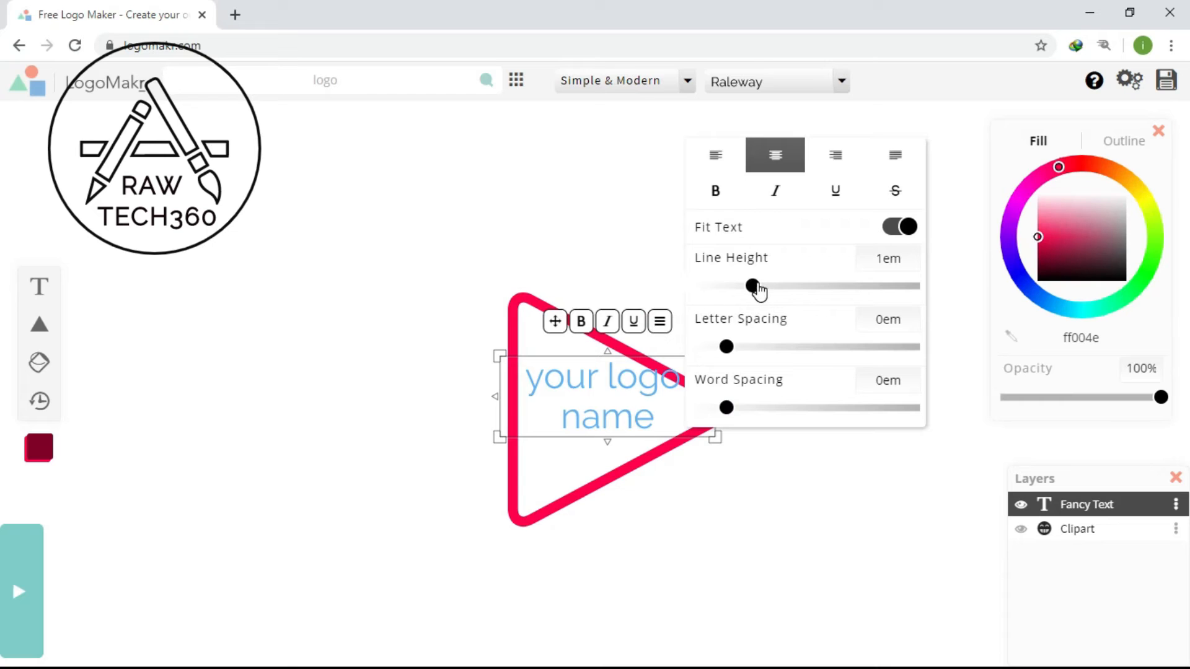
drag(755, 286, 773, 292)
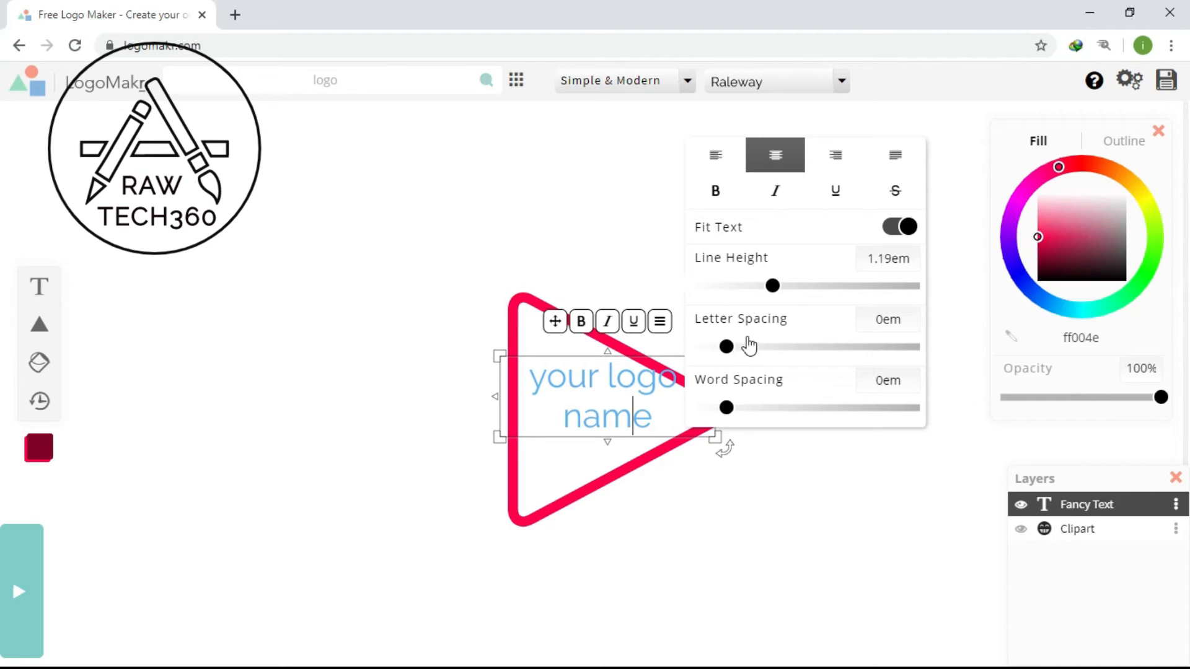
drag(729, 352, 740, 356)
drag(726, 410, 731, 407)
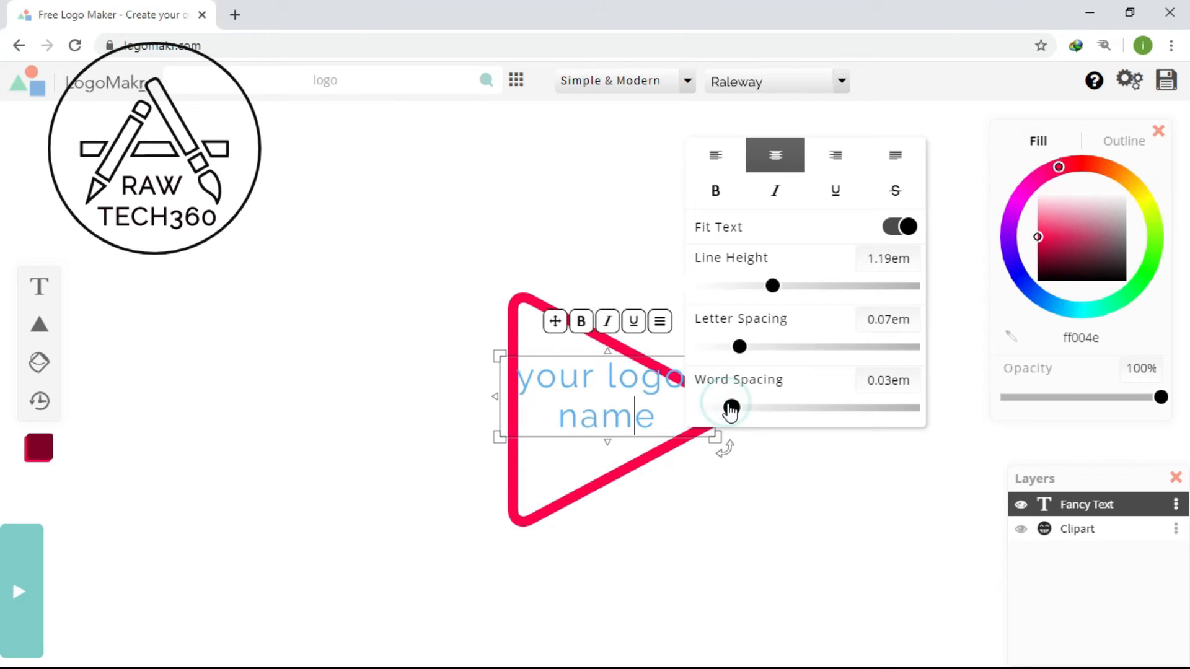
click(720, 192)
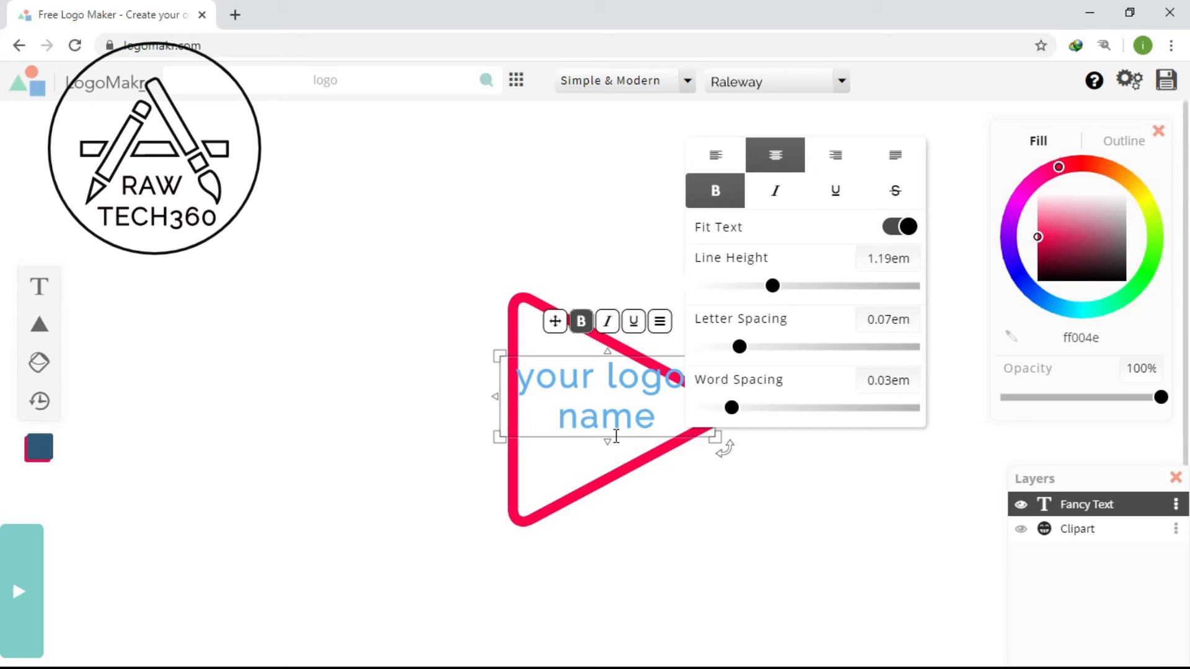
click(616, 437)
click(725, 459)
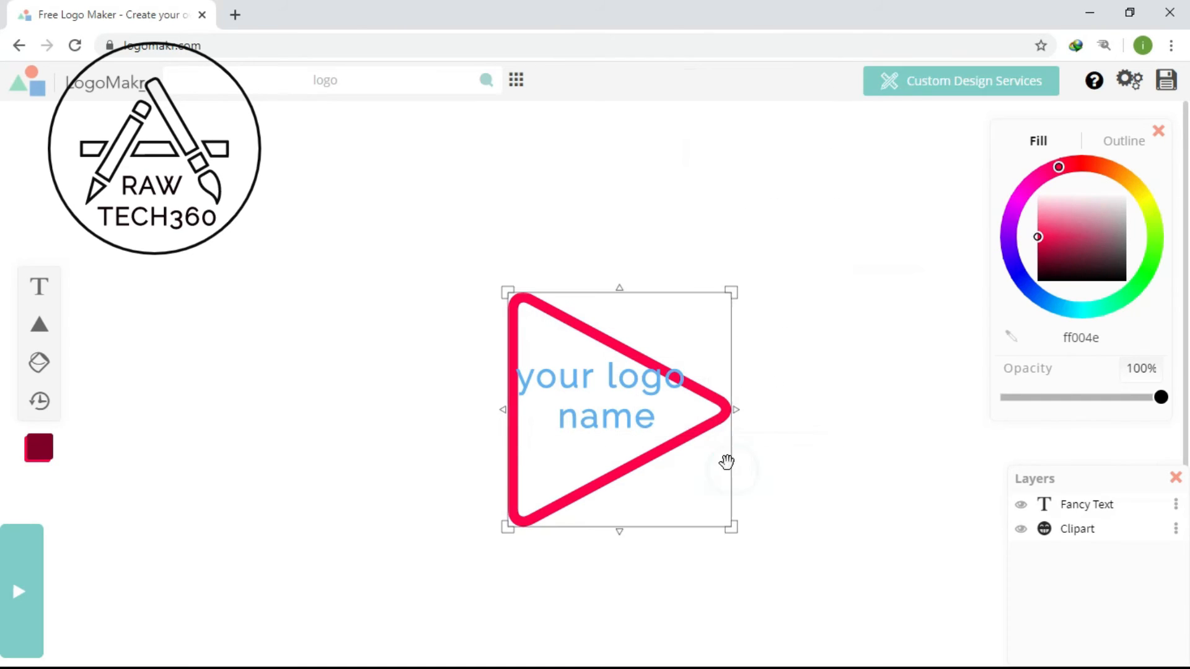
click(674, 428)
click(716, 438)
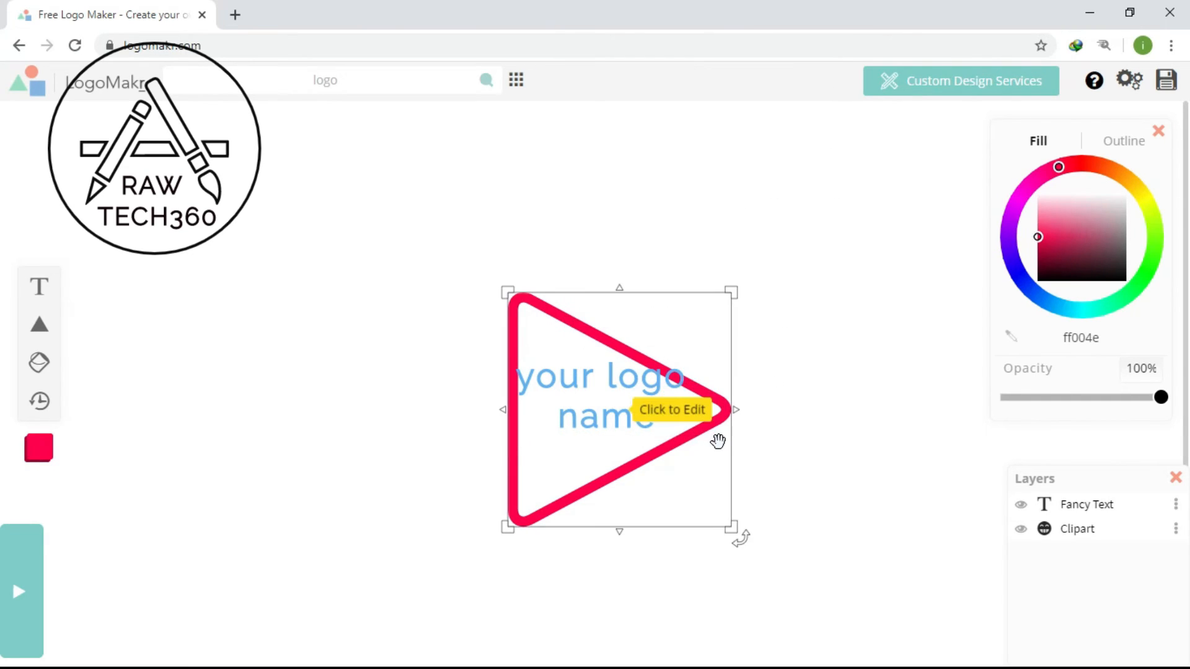
click(585, 372)
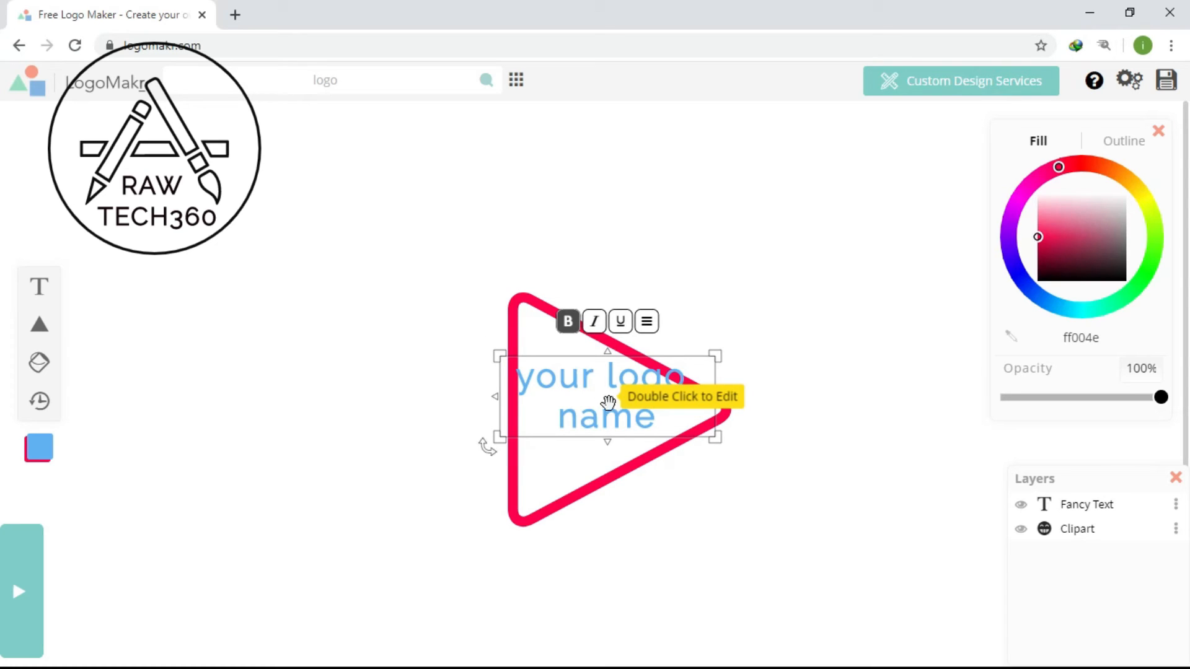
click(608, 473)
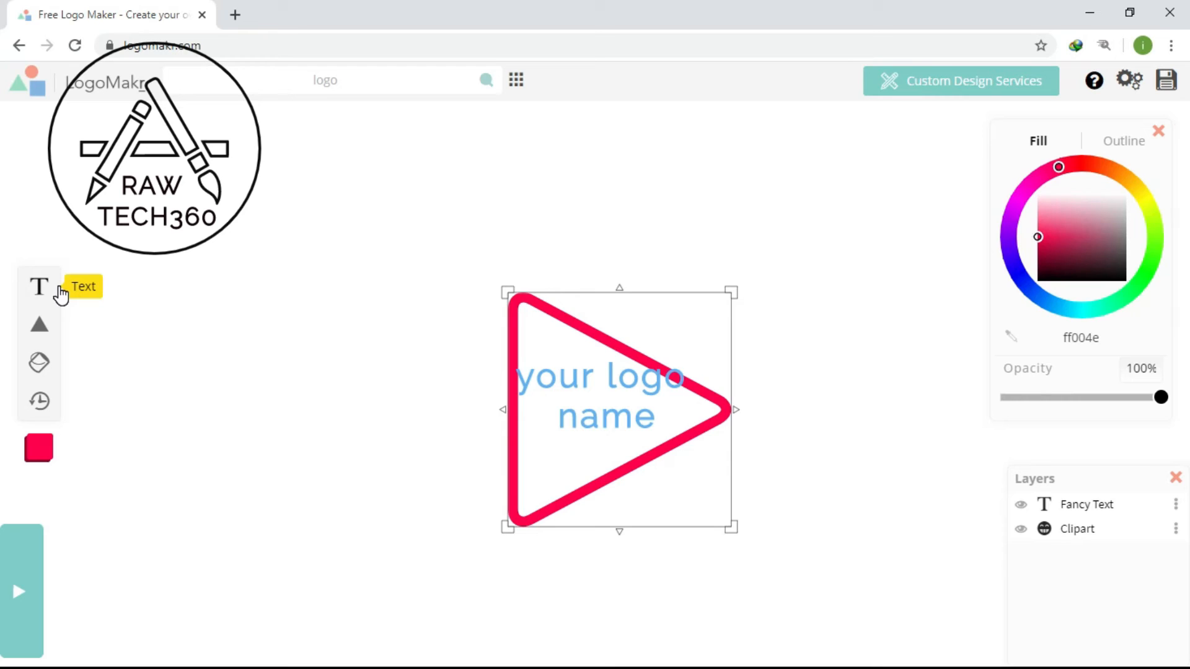
click(633, 362)
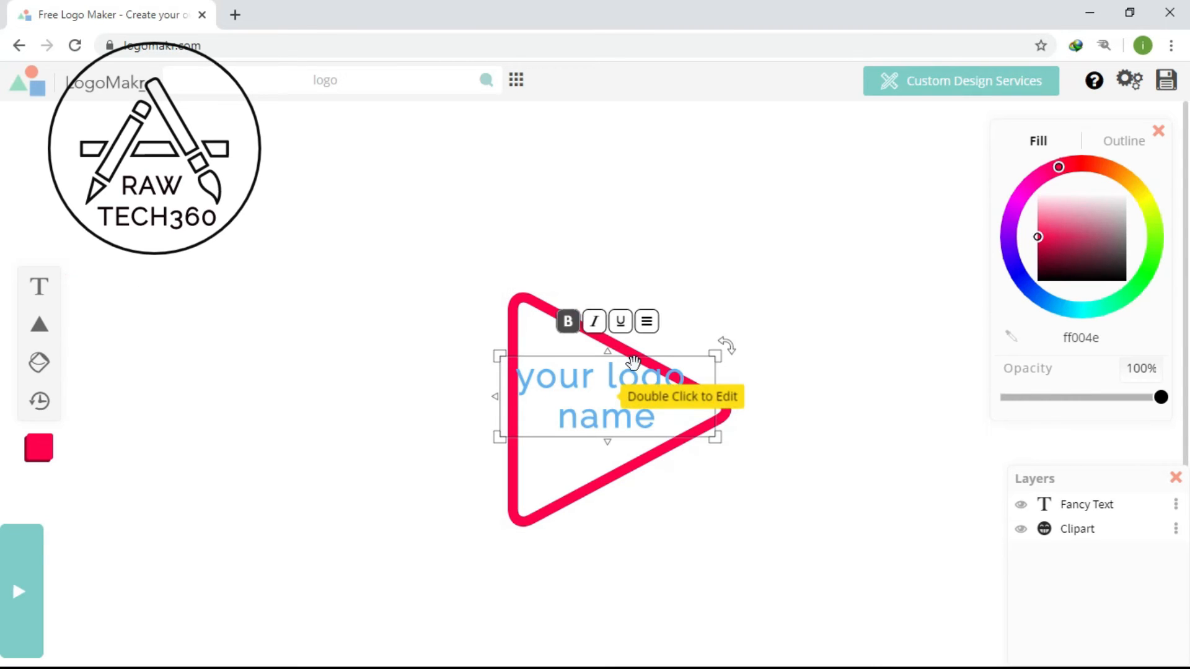
click(688, 441)
mouse_move(38, 314)
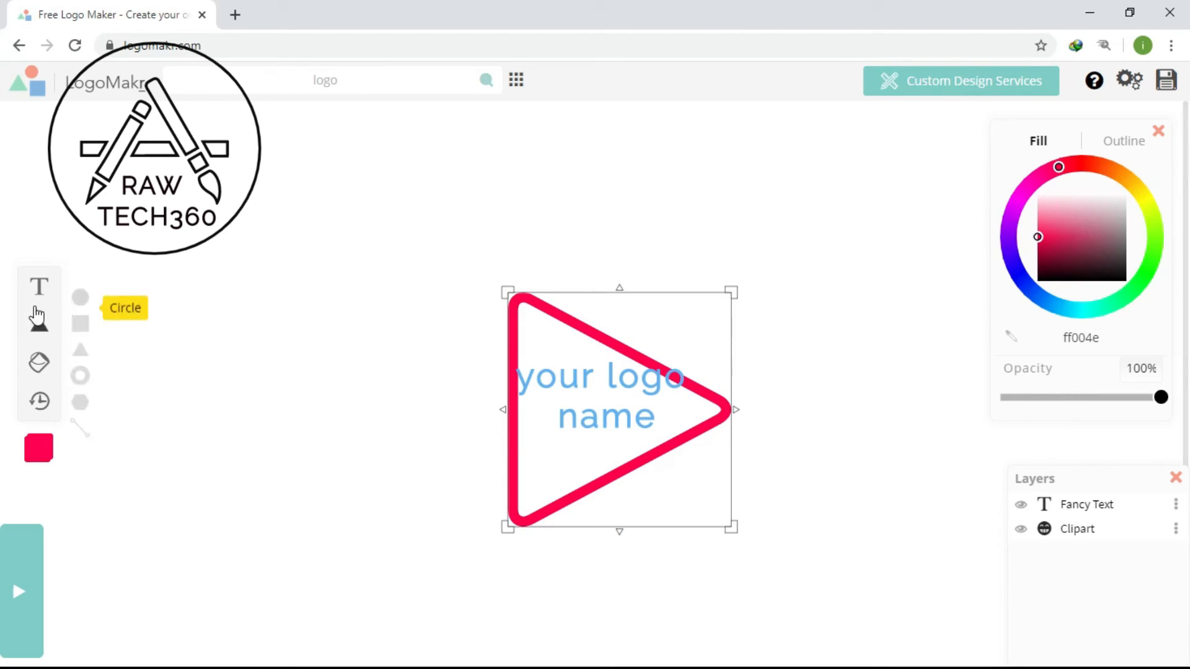
click(617, 406)
click(645, 529)
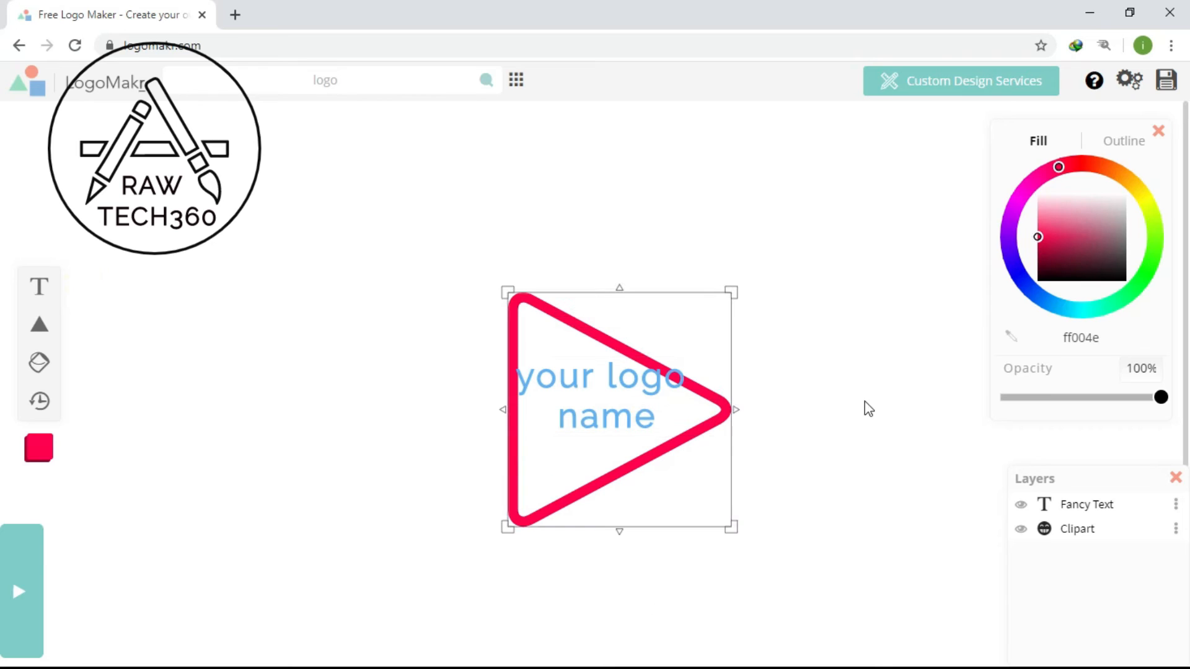
- Crop the logo canvas around the play triangle and text, trimming the crop area's lower and upper edges slightly
click(1175, 478)
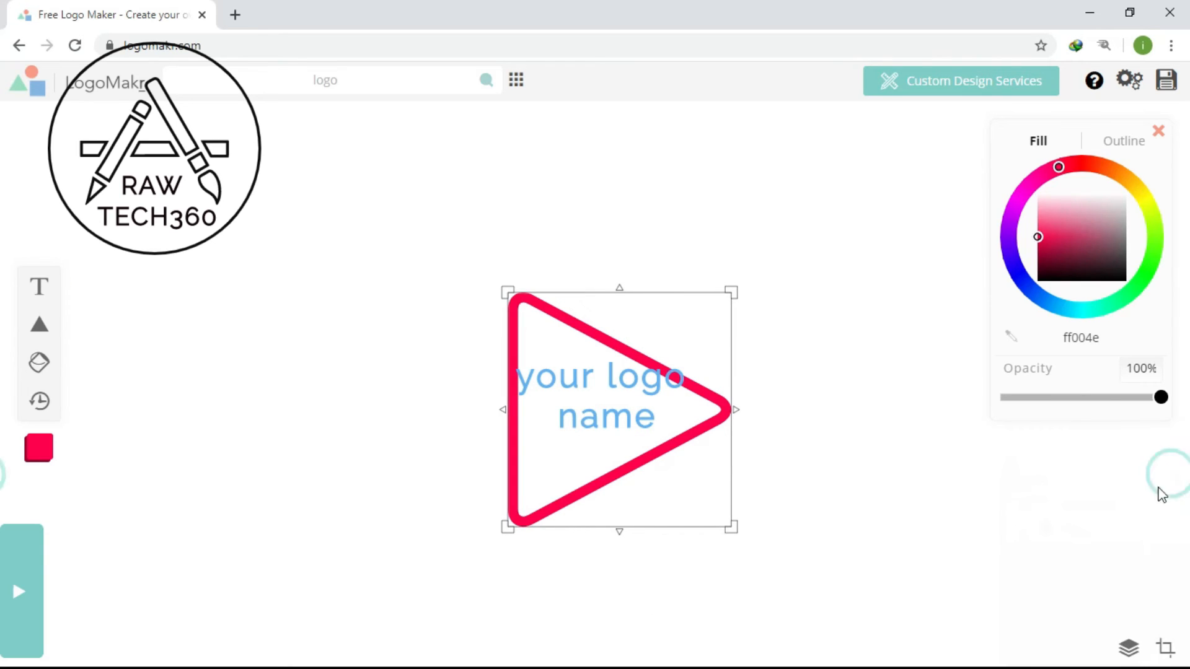
click(1163, 646)
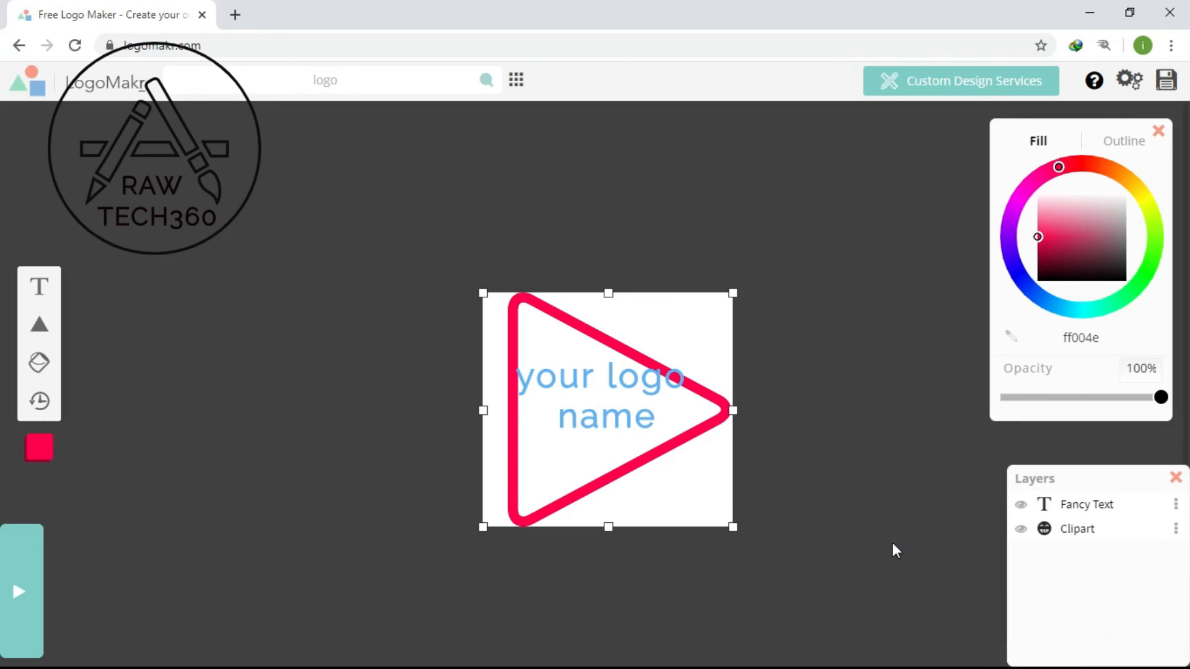
drag(732, 520, 732, 515)
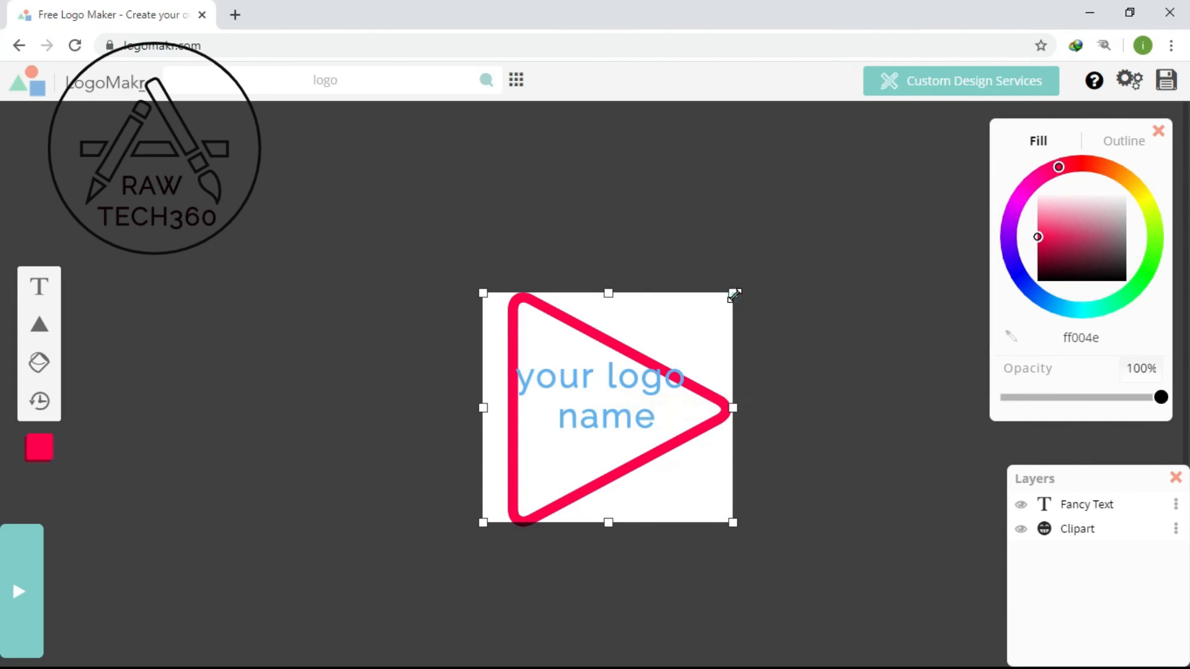
drag(734, 295, 733, 297)
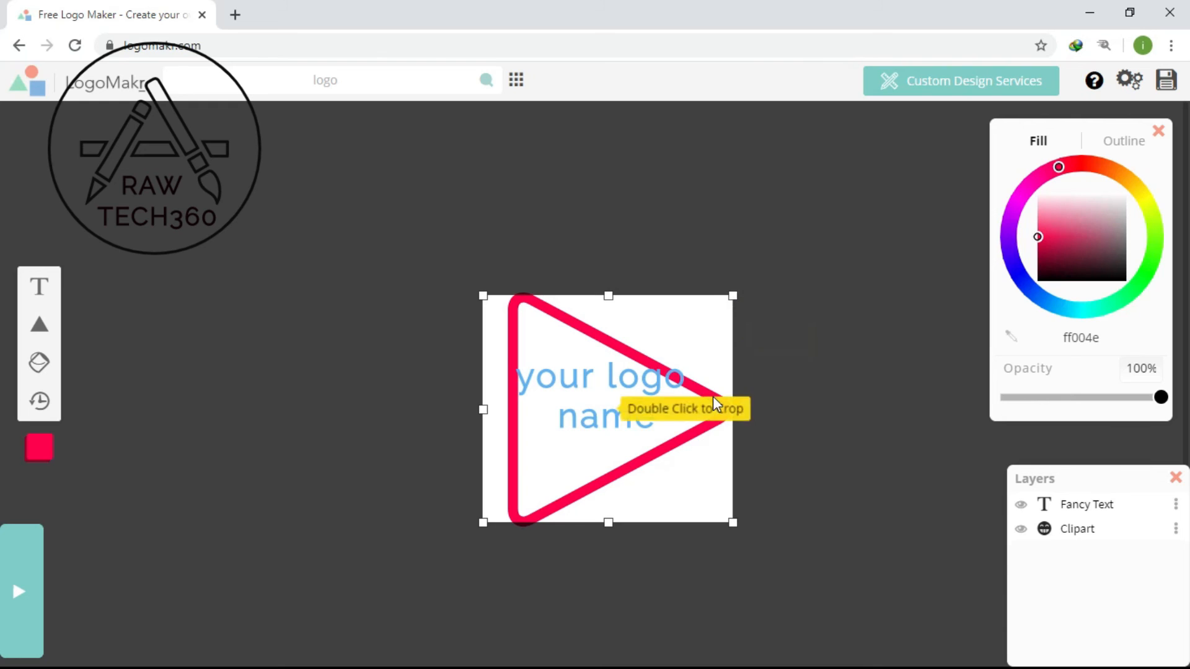
- Save the logo and download it as the free low resolution file
click(1167, 82)
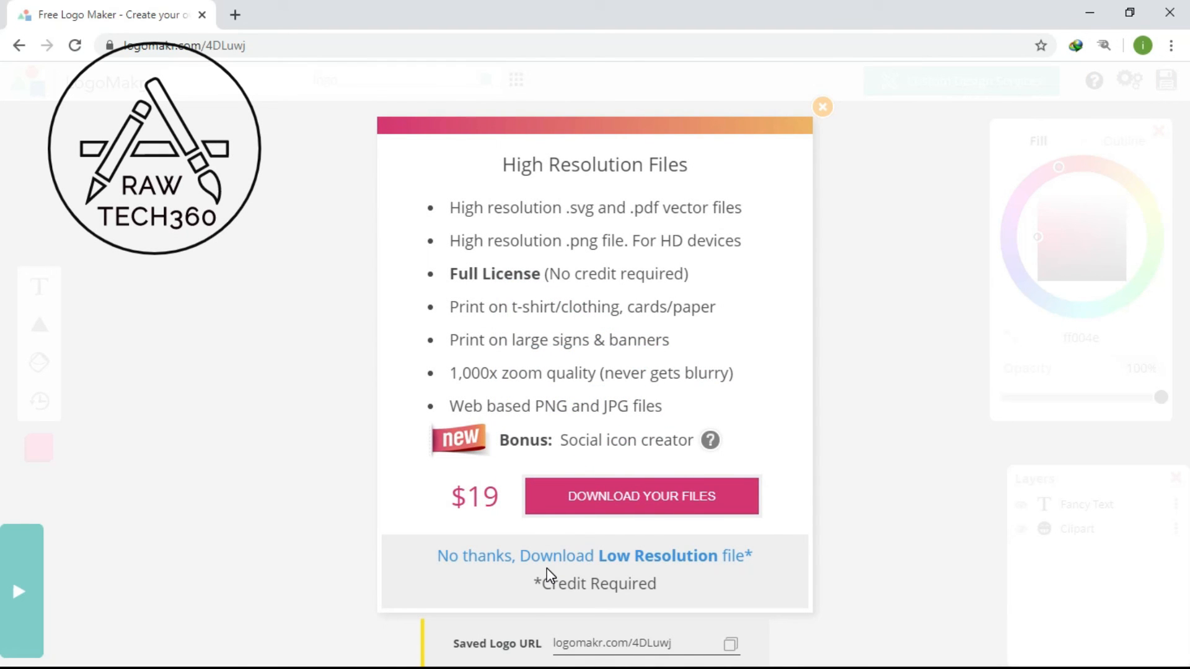
click(610, 556)
click(611, 556)
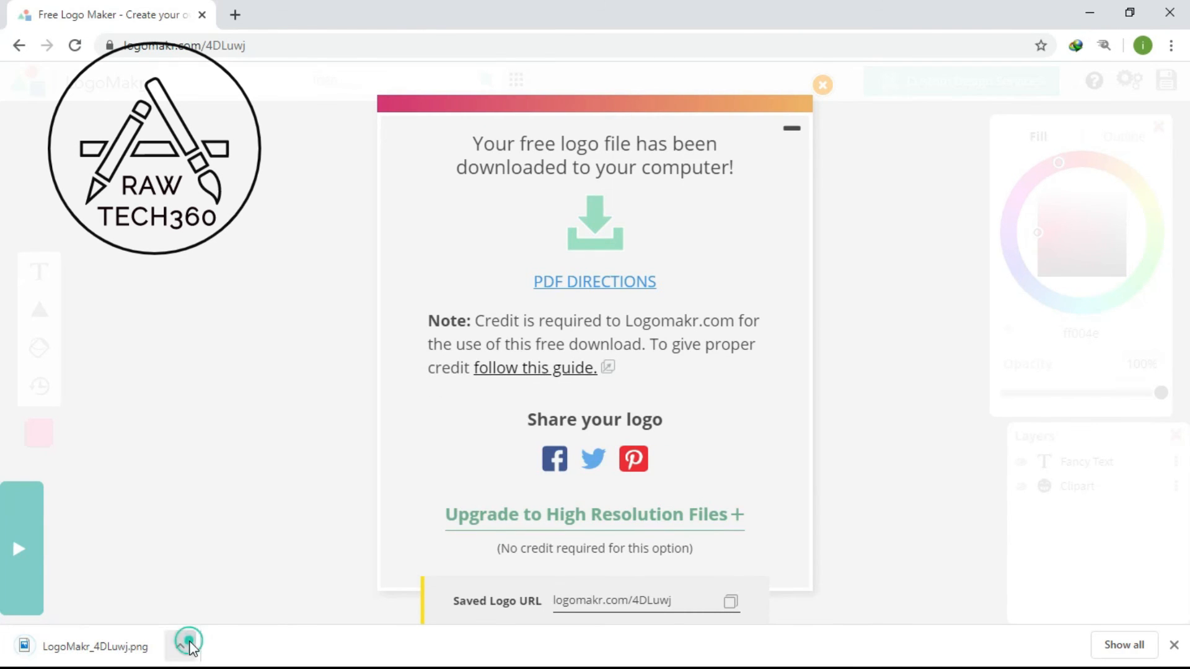
- View the downloaded LogoMakr_4DLuwj.png in Photos, and minimize the Photos and browser windows
click(189, 646)
click(240, 537)
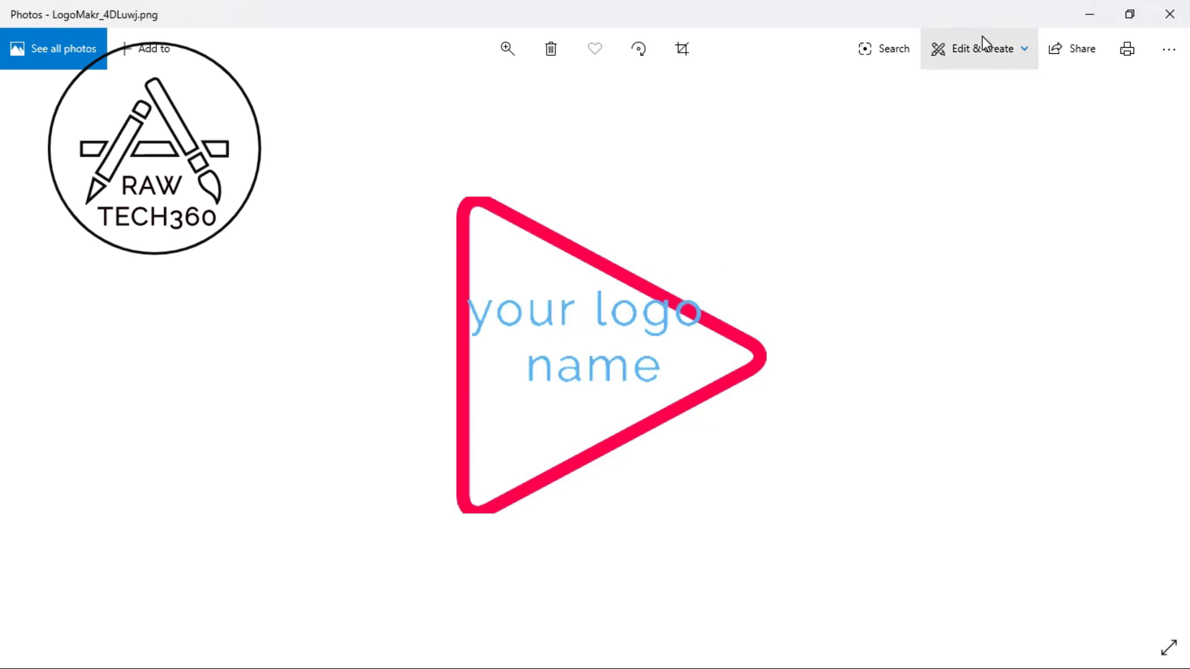
click(1091, 13)
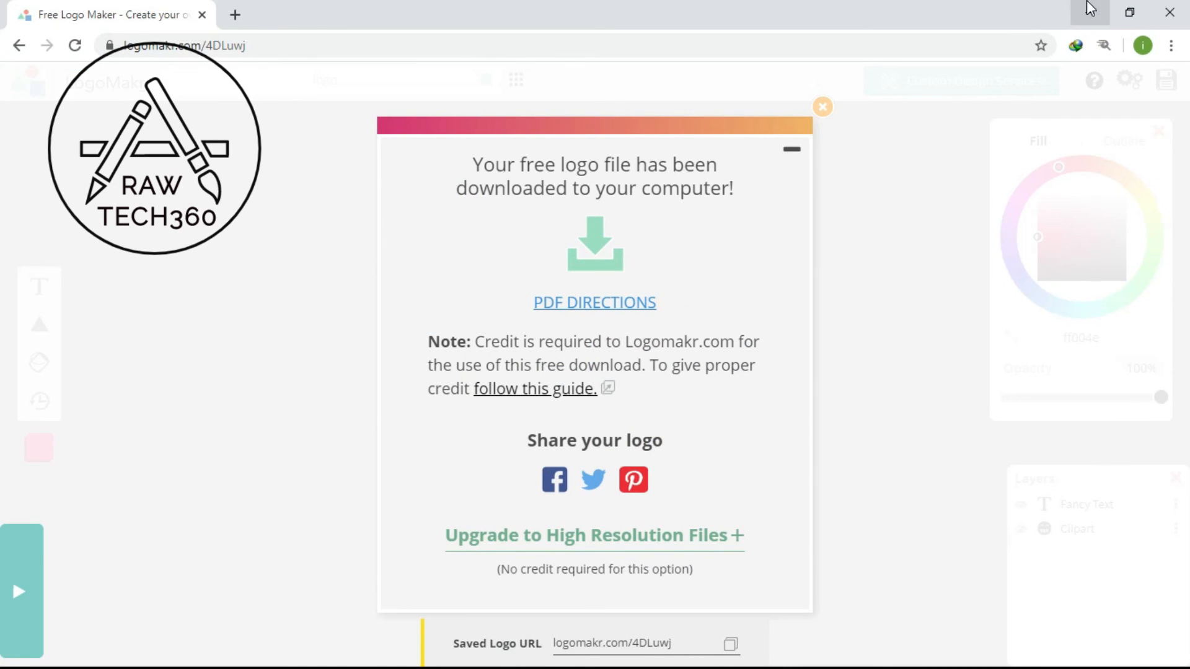
click(1090, 12)
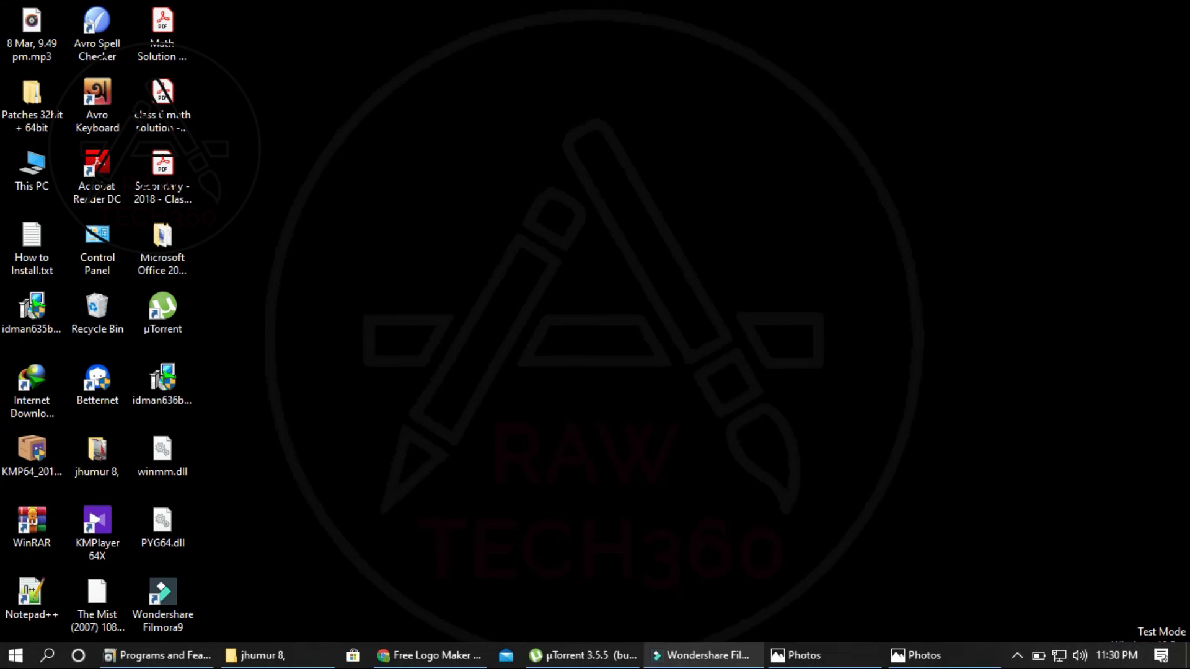